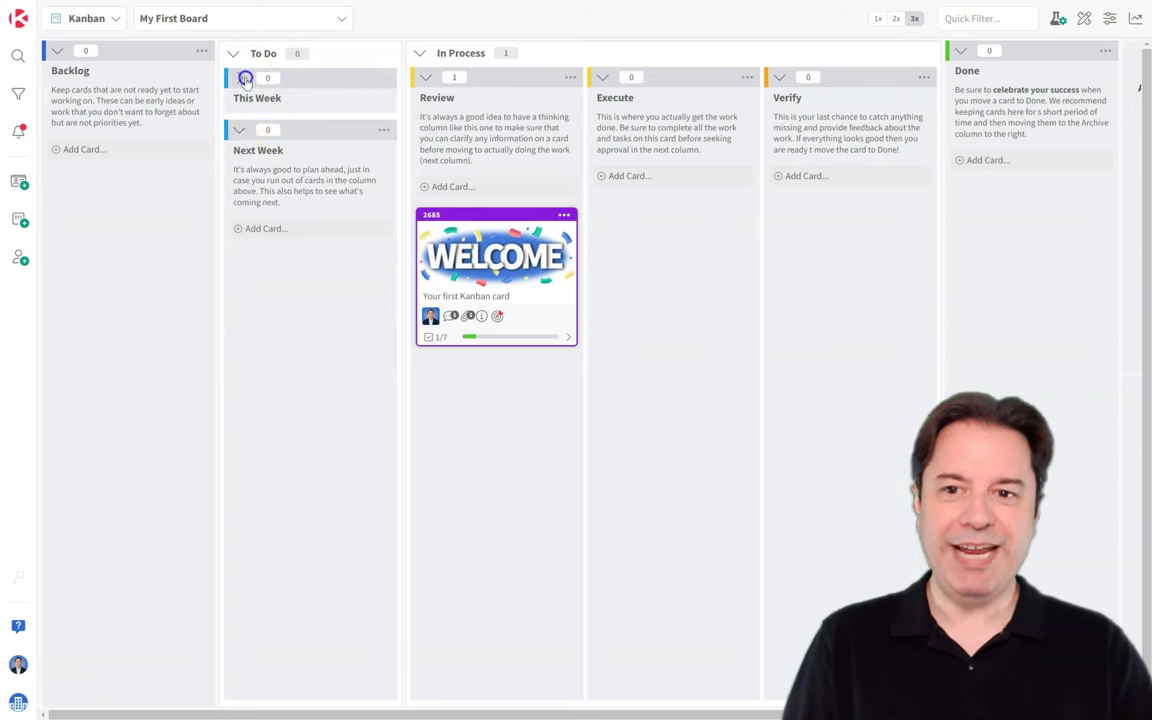
Step: Collapse and re-expand the This Week and Next Week containers, plus the Review and Execute columns
{"action": "left_click", "coordinate": [243, 128]}
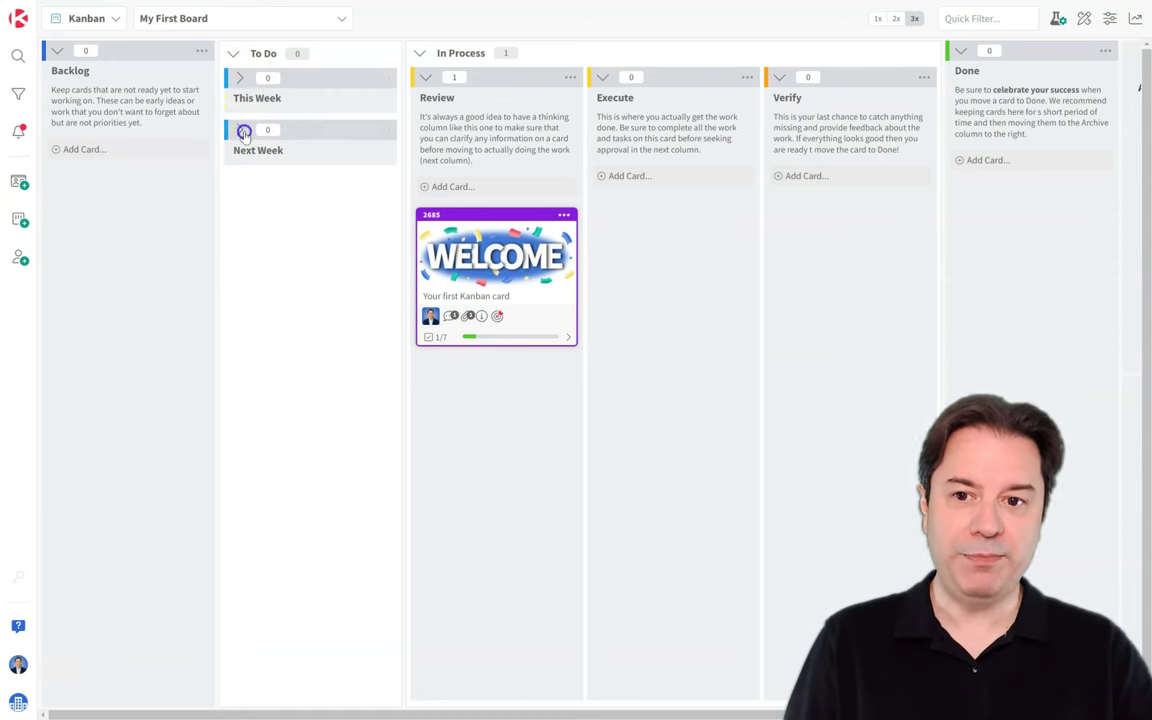
{"action": "left_click", "coordinate": [243, 130]}
{"action": "left_click", "coordinate": [241, 78]}
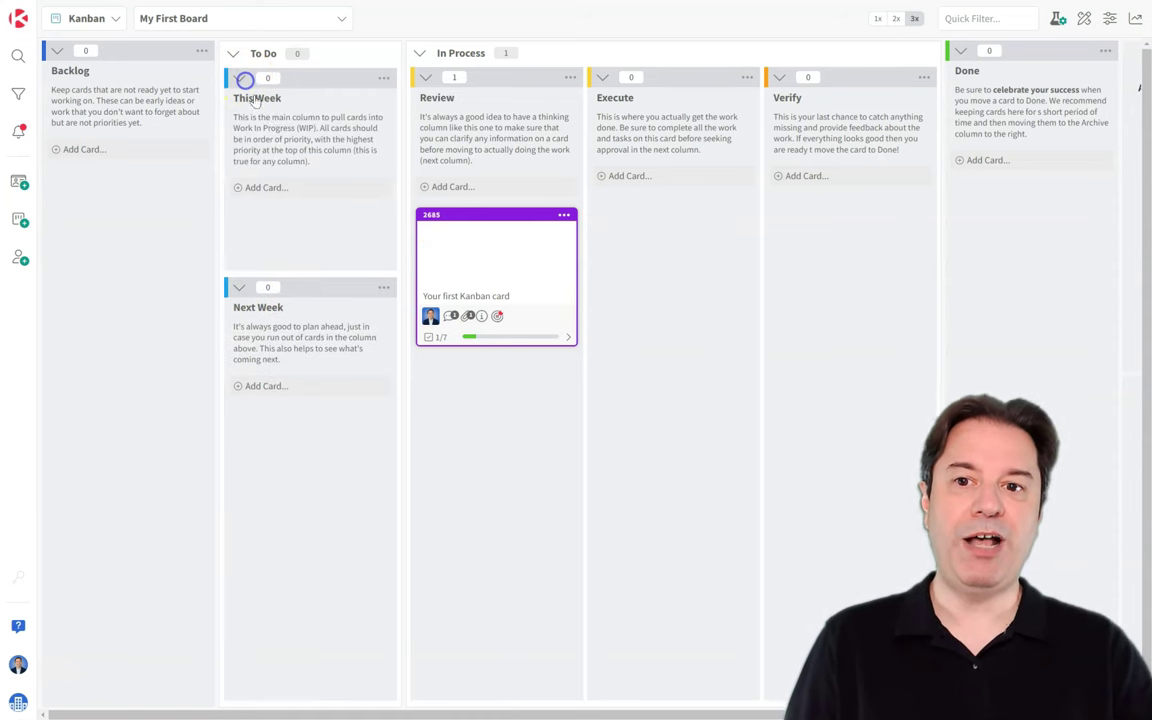
{"action": "left_click", "coordinate": [425, 78]}
{"action": "left_click", "coordinate": [456, 78]}
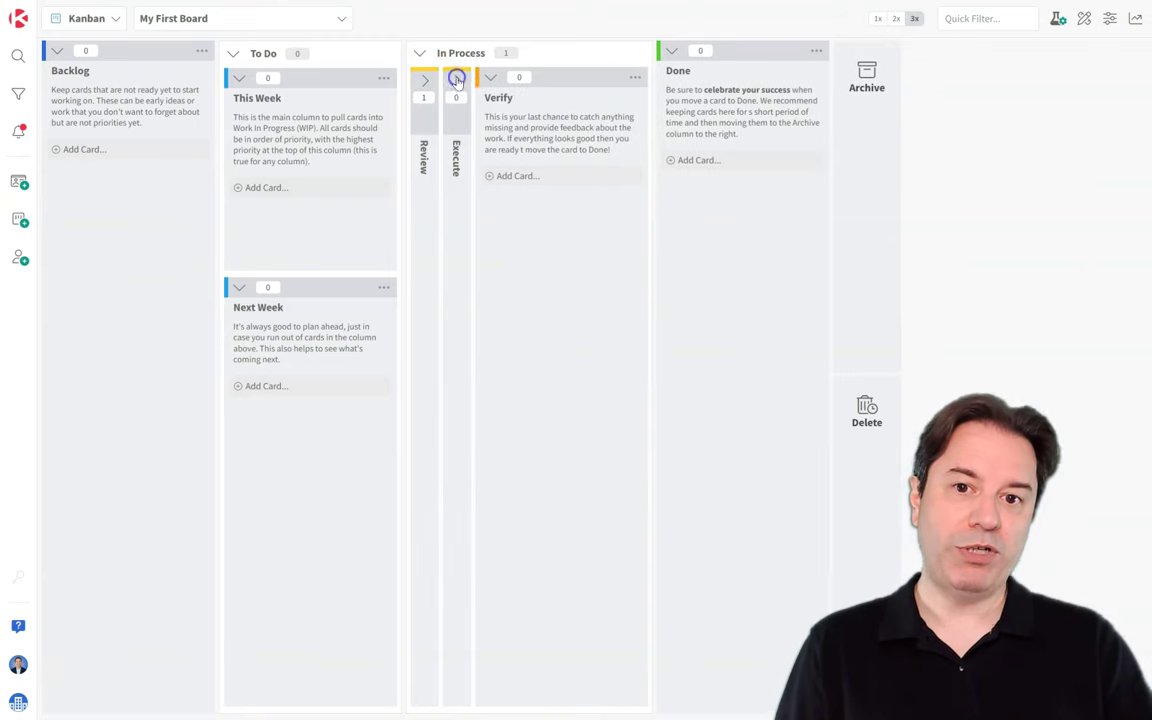
{"action": "left_click", "coordinate": [456, 79]}
{"action": "left_click", "coordinate": [424, 79]}
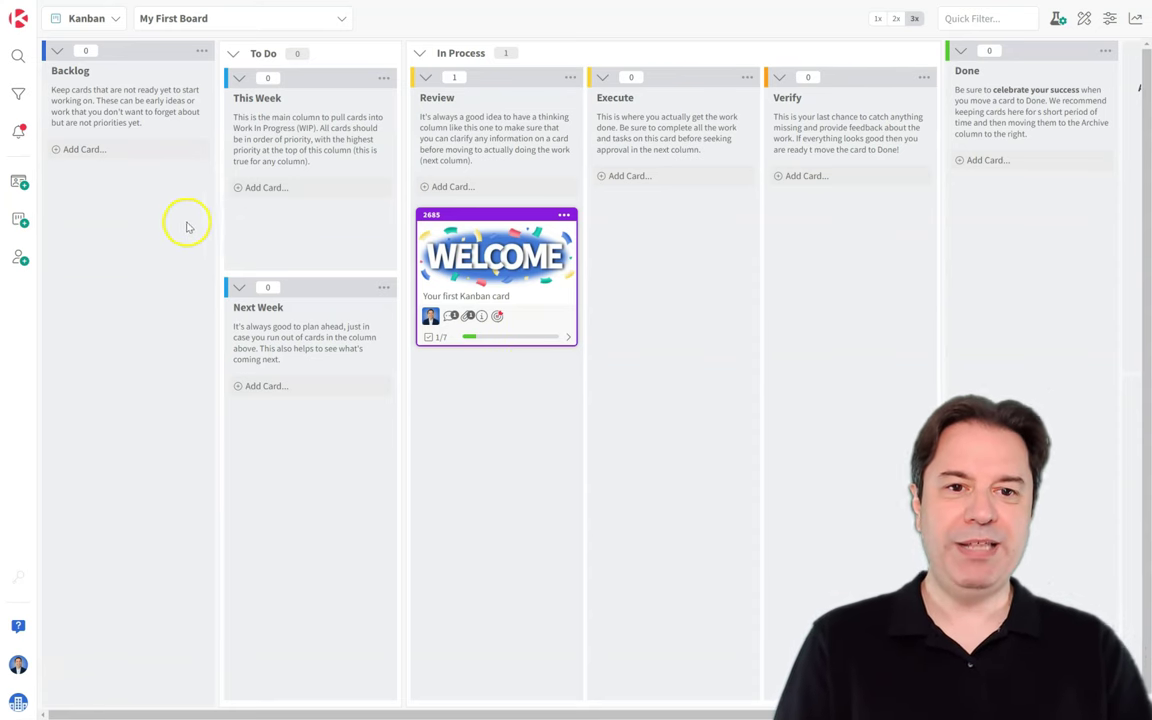
Step: Open My First Board for editing, view the container types that can be added after Backlog, and exit the board designer
{"action": "left_click", "coordinate": [1084, 18]}
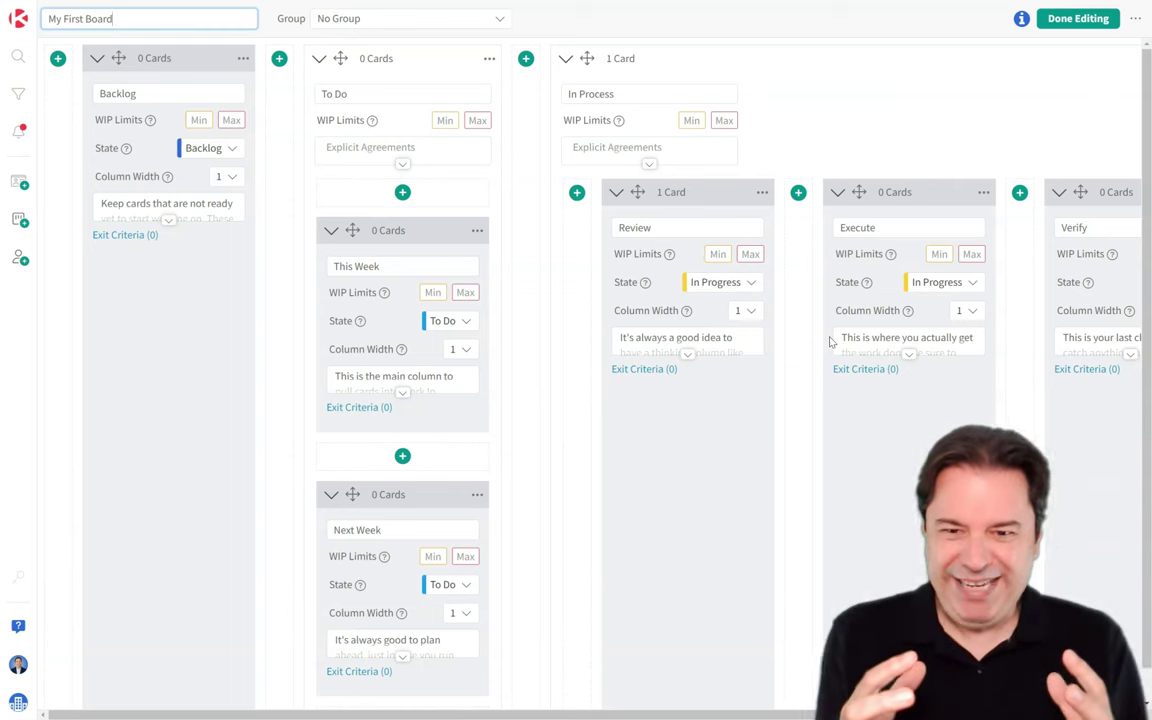
{"action": "left_click", "coordinate": [279, 58]}
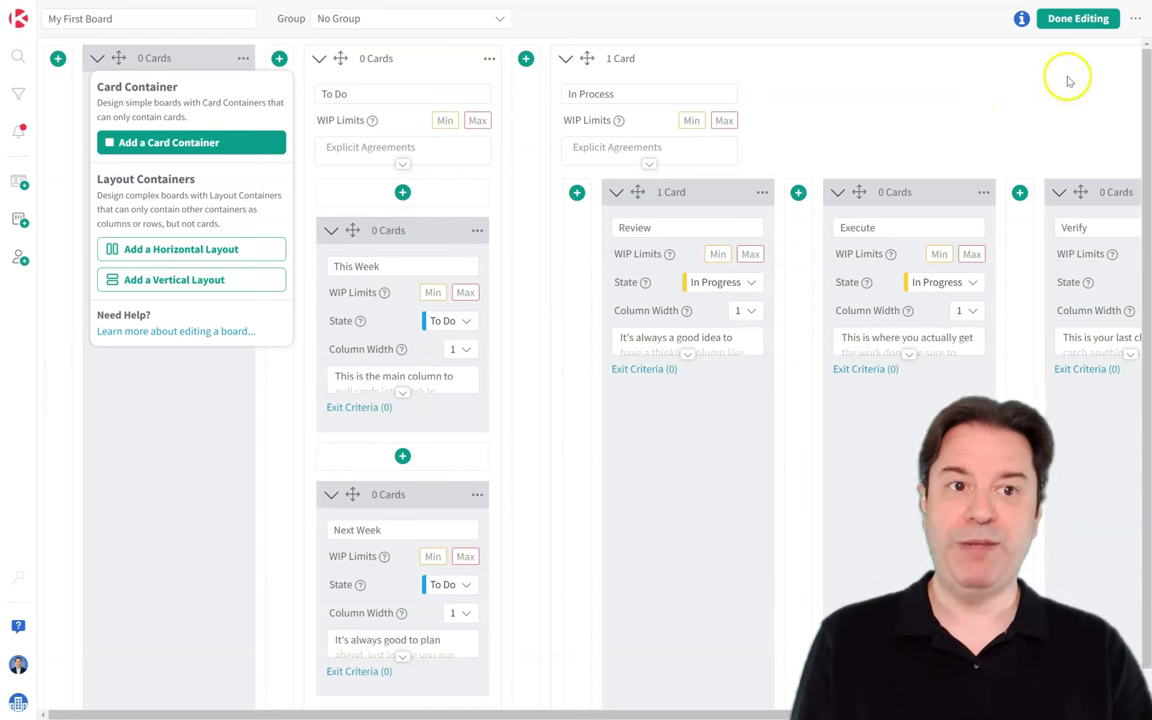
{"action": "left_click", "coordinate": [1074, 20]}
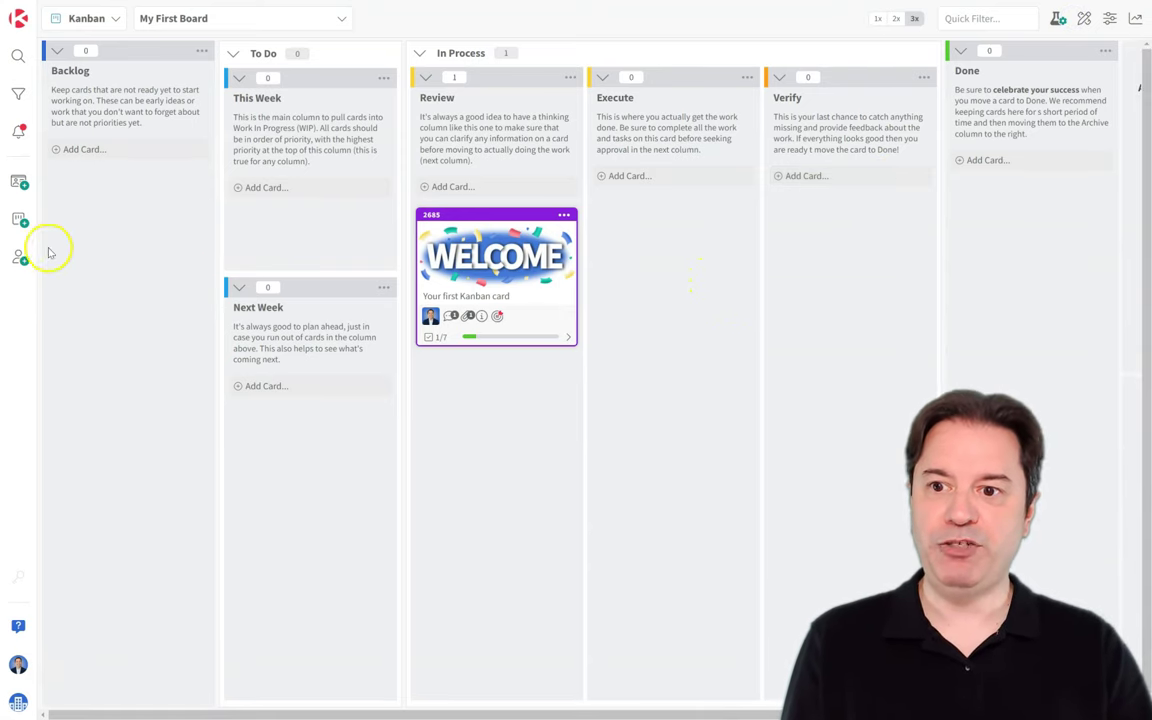
Step: Preview the popular Roadmap and Portfolio Kanban templates, and create a new board from the Kanban - Basic template
{"action": "left_click", "coordinate": [20, 222]}
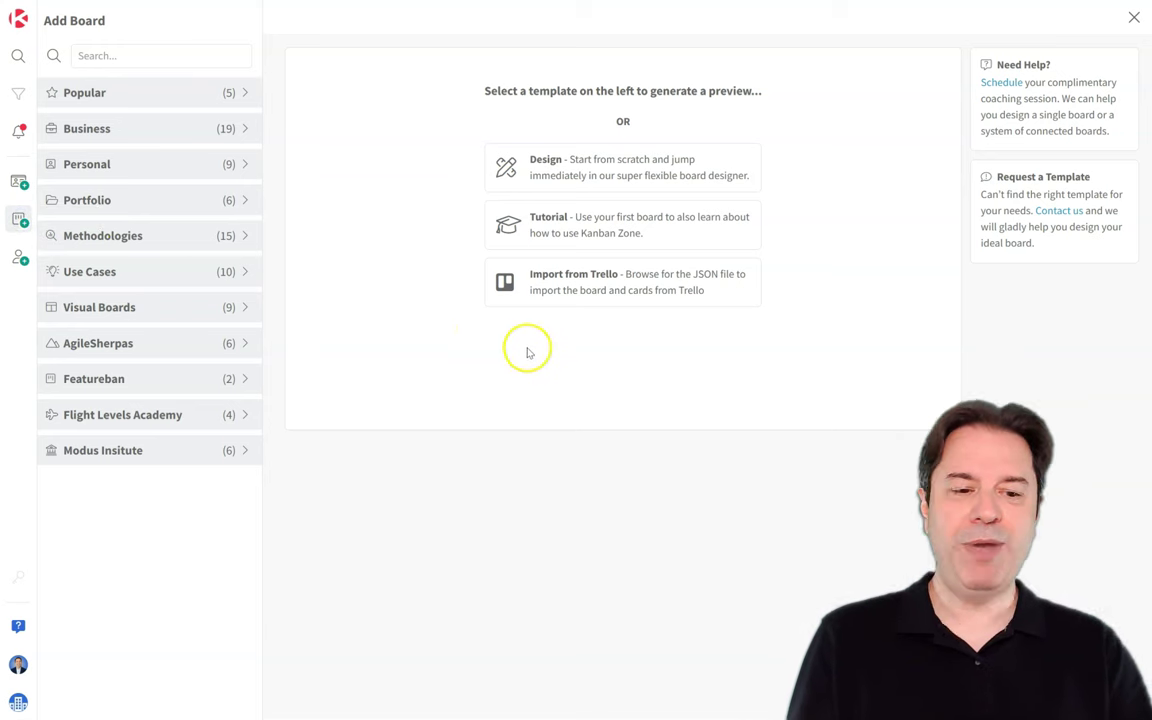
{"action": "left_click", "coordinate": [192, 94]}
{"action": "left_click", "coordinate": [92, 192]}
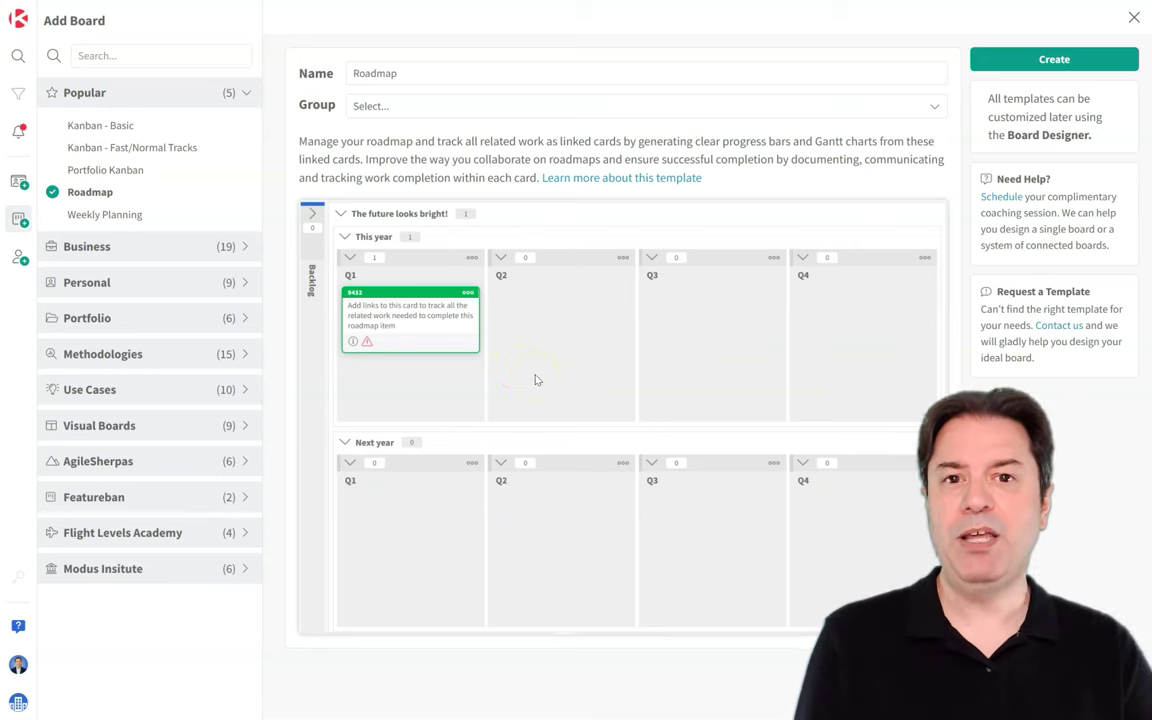
{"action": "left_click", "coordinate": [152, 170]}
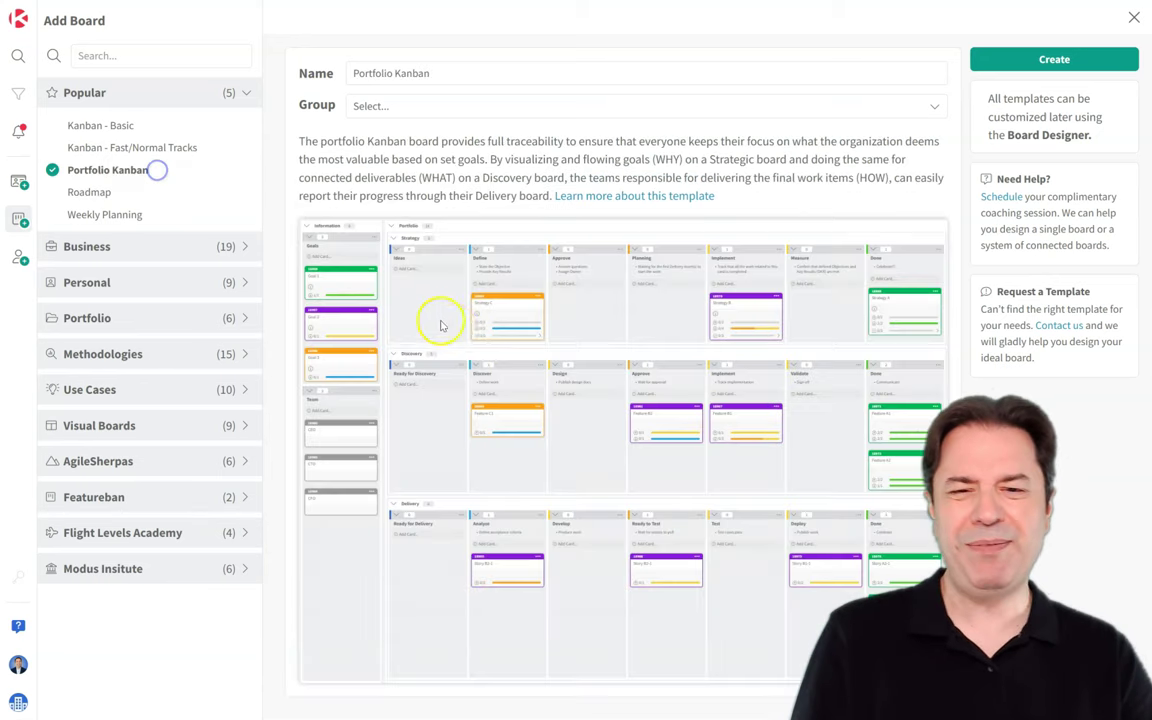
{"action": "left_click", "coordinate": [638, 429]}
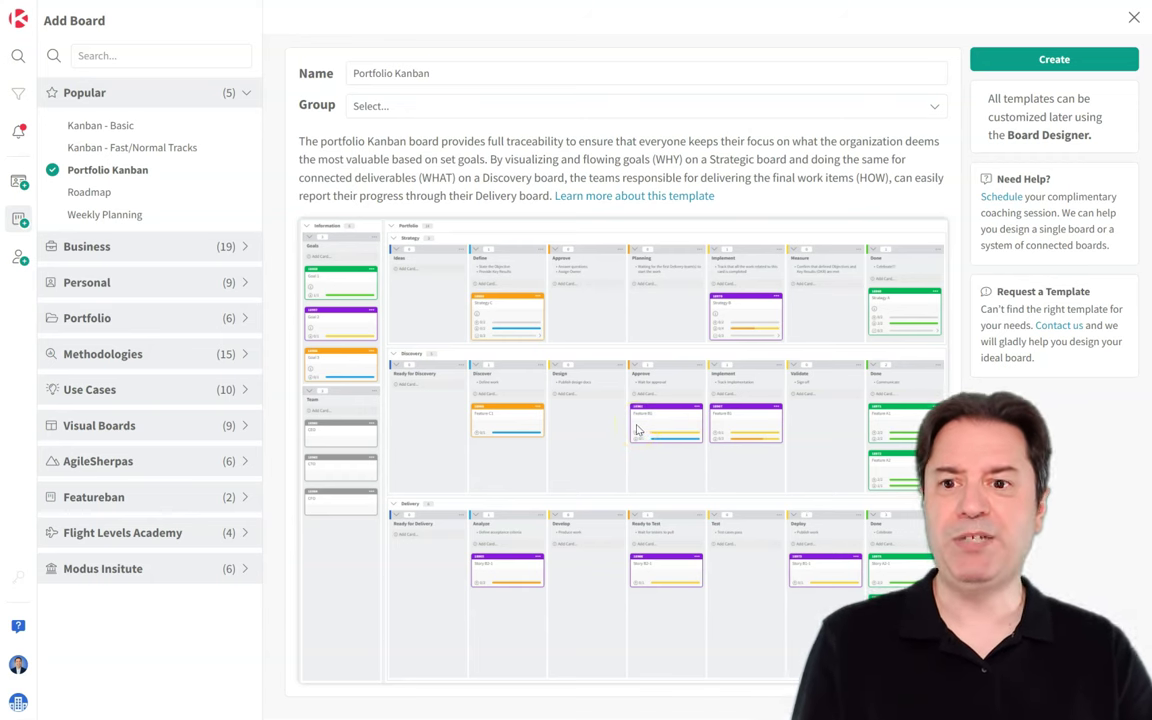
{"action": "left_click", "coordinate": [158, 124]}
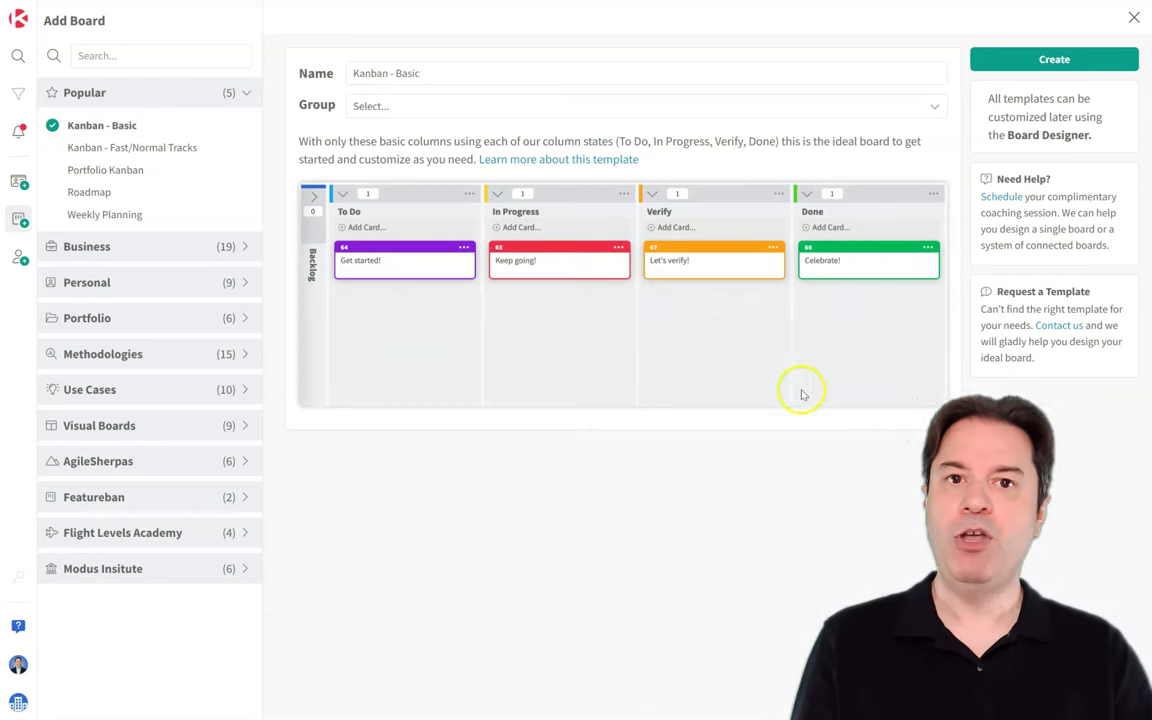
{"action": "left_click", "coordinate": [1036, 62]}
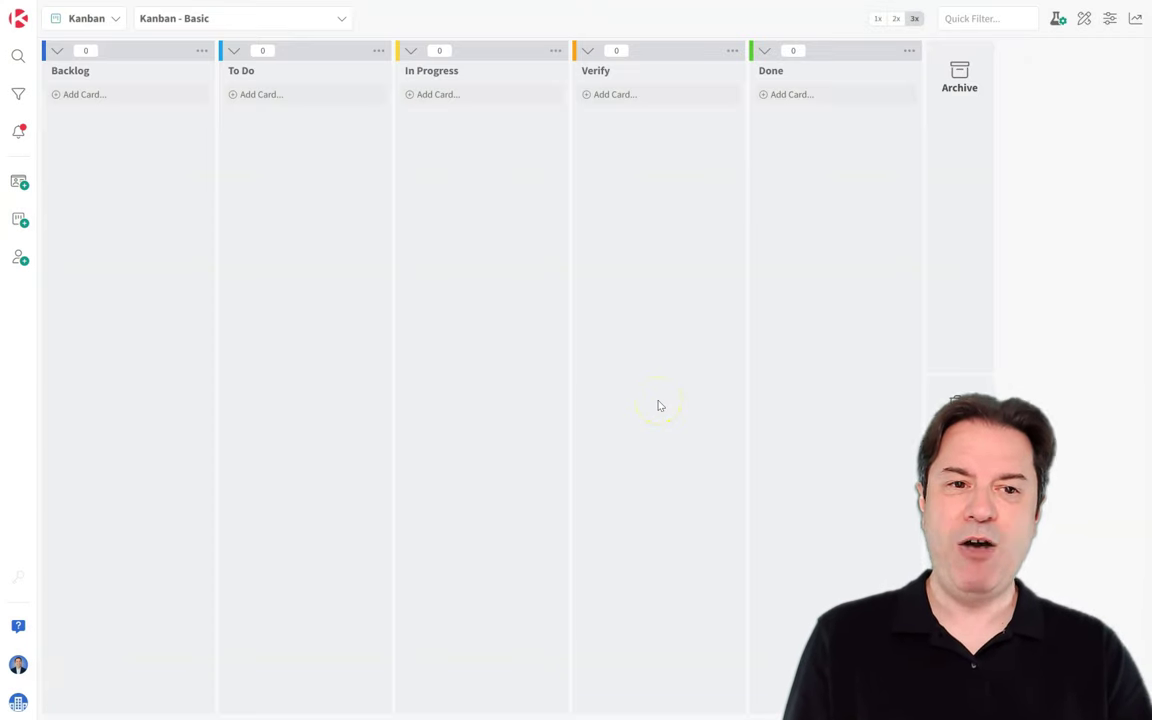
Step: Edit the board to add a vertical layout container before the Backlog column, and finish editing
{"action": "left_click", "coordinate": [1083, 20]}
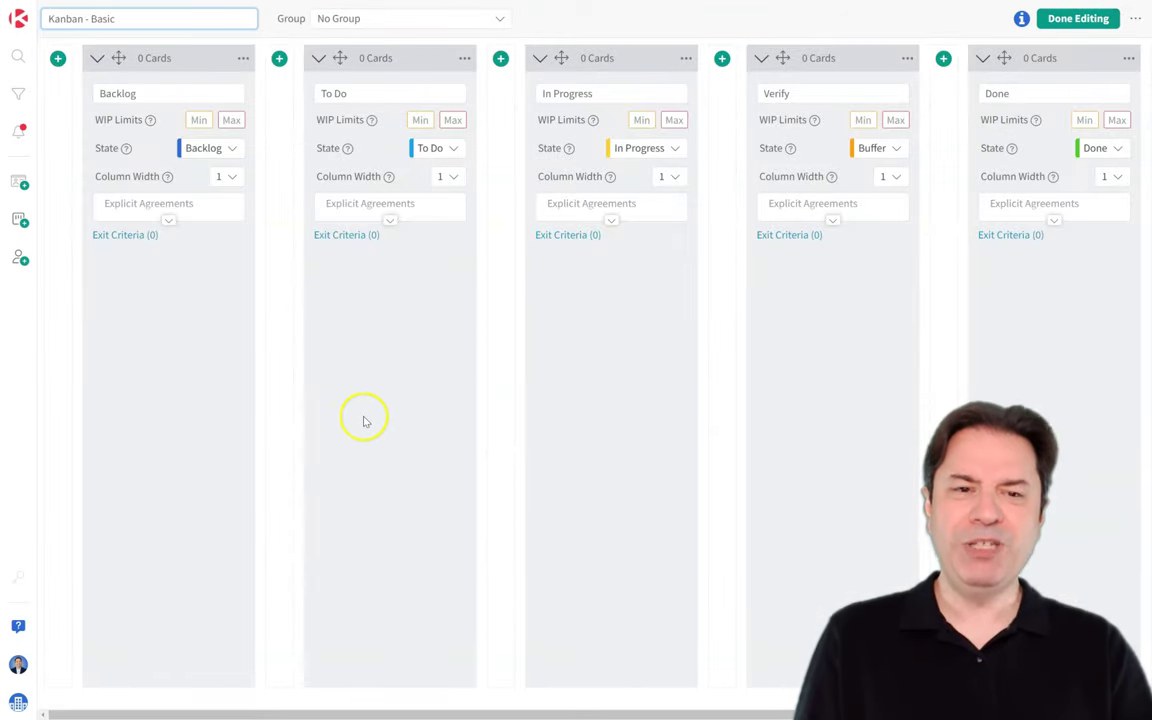
{"action": "left_click", "coordinate": [57, 58]}
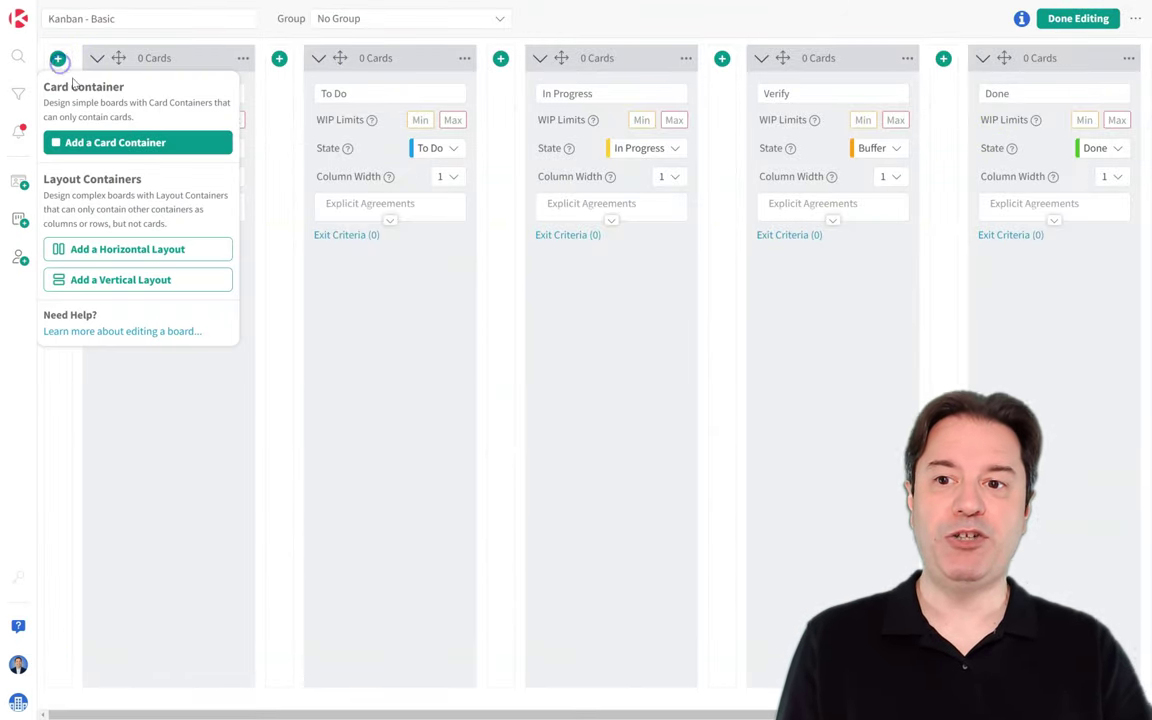
{"action": "left_click", "coordinate": [116, 282]}
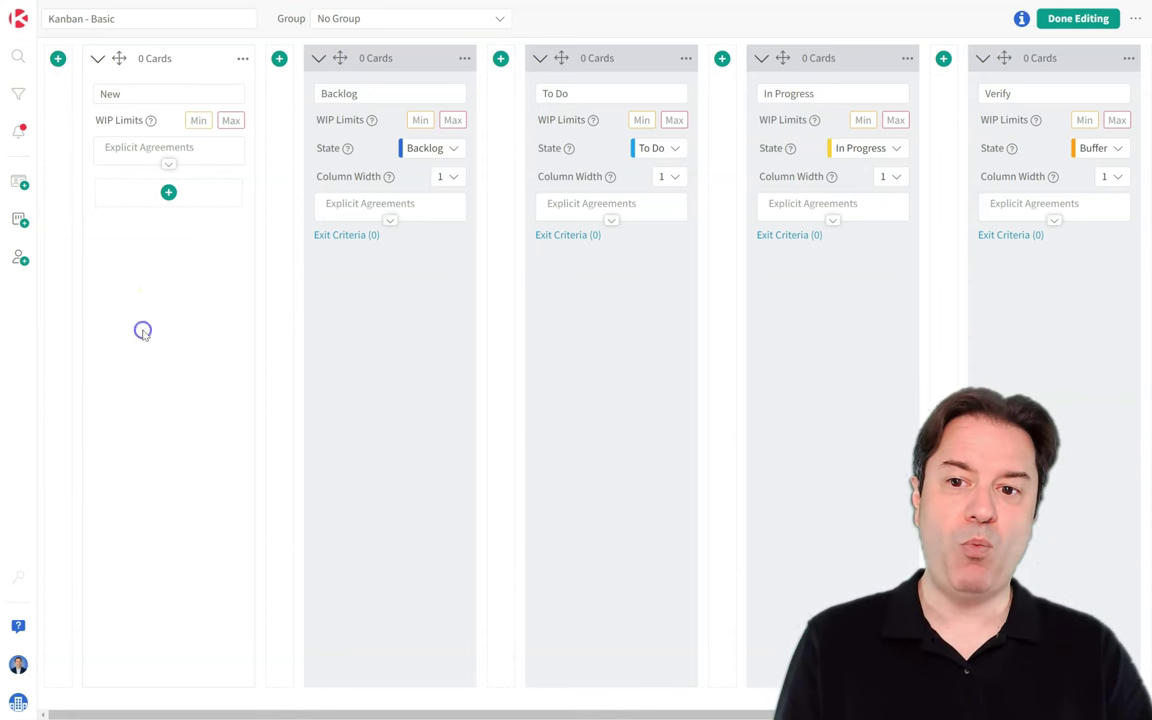
{"action": "left_click", "coordinate": [1050, 18]}
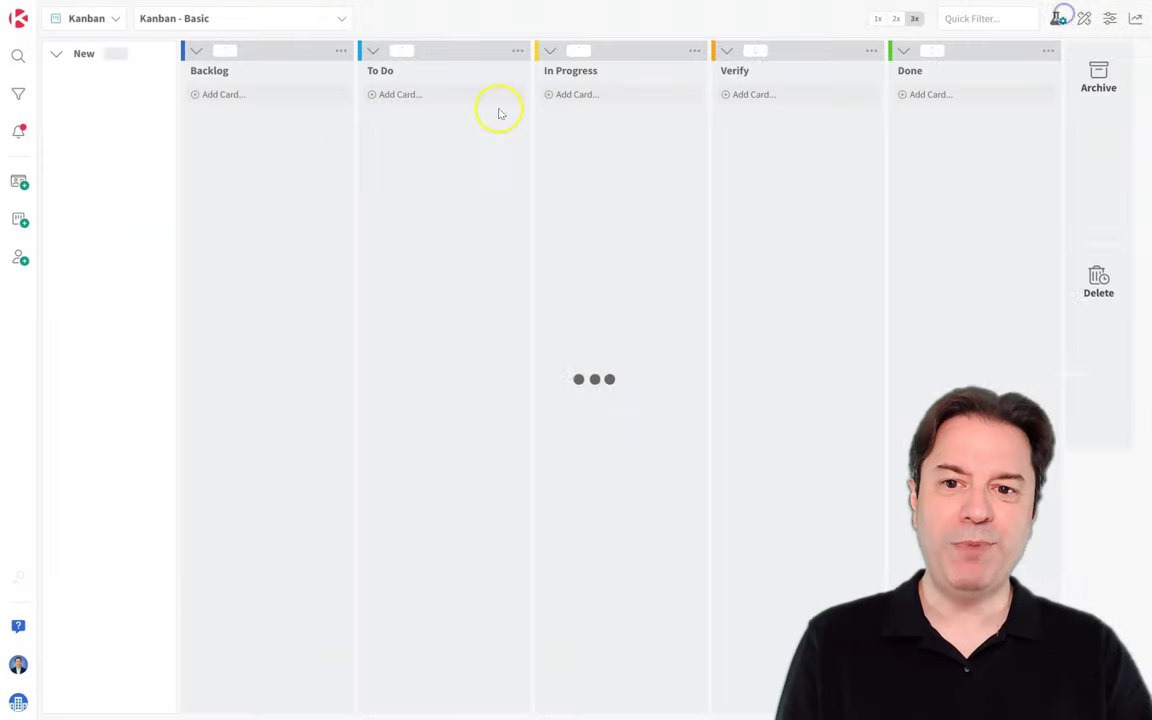
Step: Add a card titled Card to the Backlog column
{"action": "left_click", "coordinate": [246, 95]}
{"action": "type", "text": "Card"}
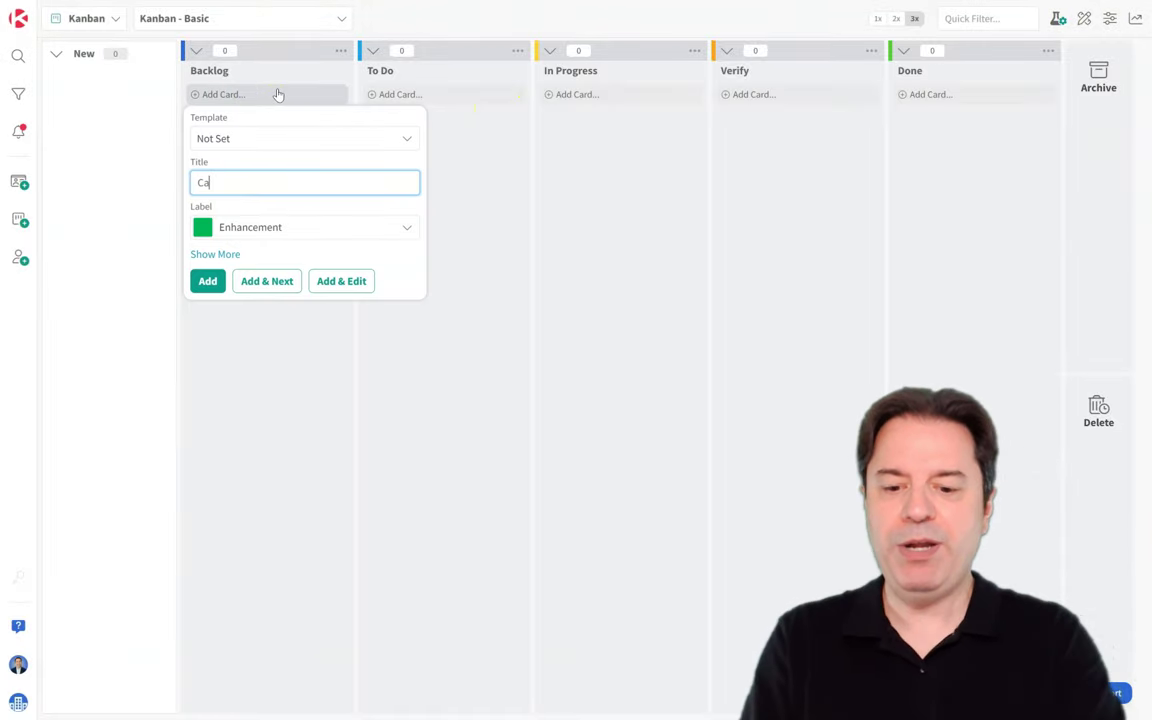
{"action": "left_click", "coordinate": [207, 280]}
Step: Try to move the card from Backlog into the empty New layout container
{"action": "left_click_drag", "start_coordinate": [249, 147], "coordinate": [82, 141]}
{"action": "left_click_drag", "start_coordinate": [200, 141], "coordinate": [118, 144]}
{"action": "left_click_drag", "start_coordinate": [252, 143], "coordinate": [143, 143]}
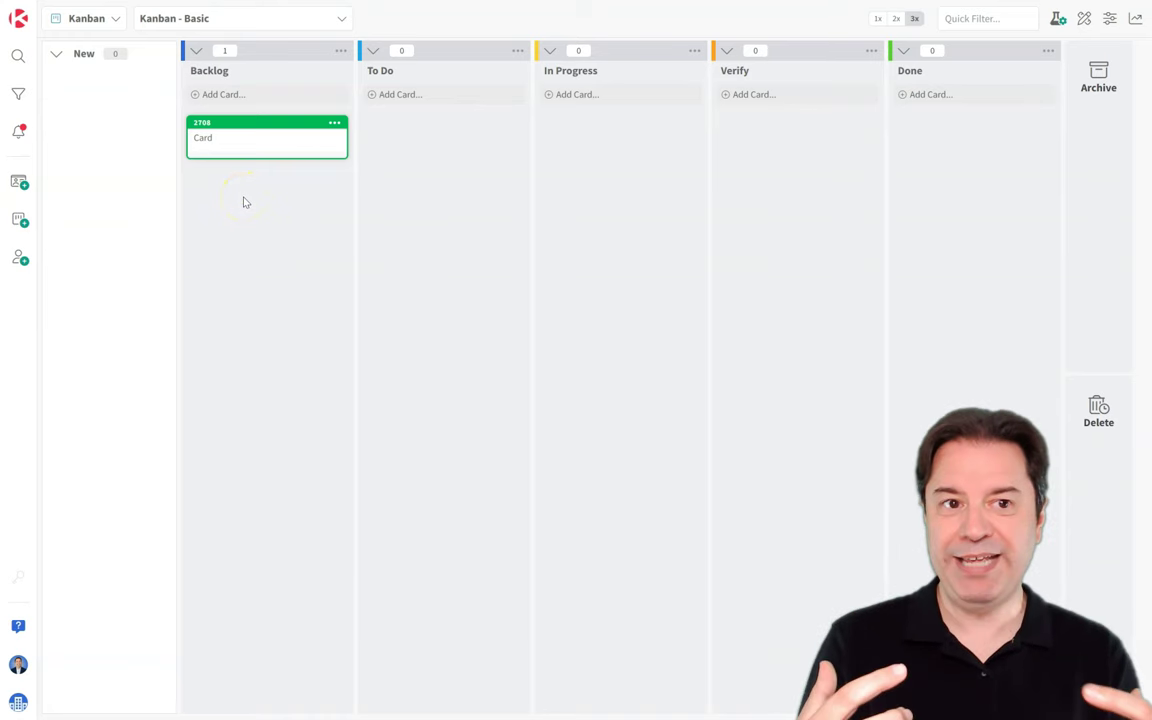
Step: Reopen the board for editing and add two card containers, one below the other, inside the New vertical layout
{"action": "left_click", "coordinate": [1084, 18]}
{"action": "left_click", "coordinate": [169, 192]}
{"action": "left_click", "coordinate": [163, 280]}
{"action": "left_click", "coordinate": [181, 455]}
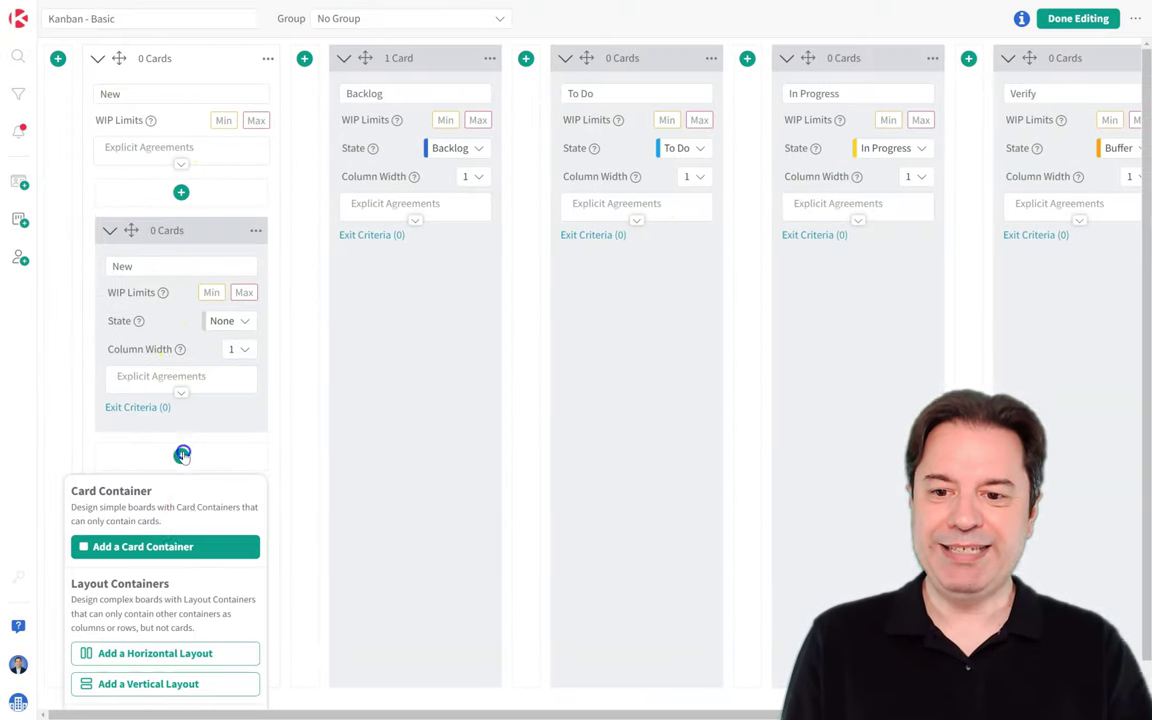
{"action": "left_click", "coordinate": [193, 545]}
Step: Rename the vertical layout as Information, its upper card container as Goals and its lower one as Document
{"action": "left_click", "coordinate": [102, 91]}
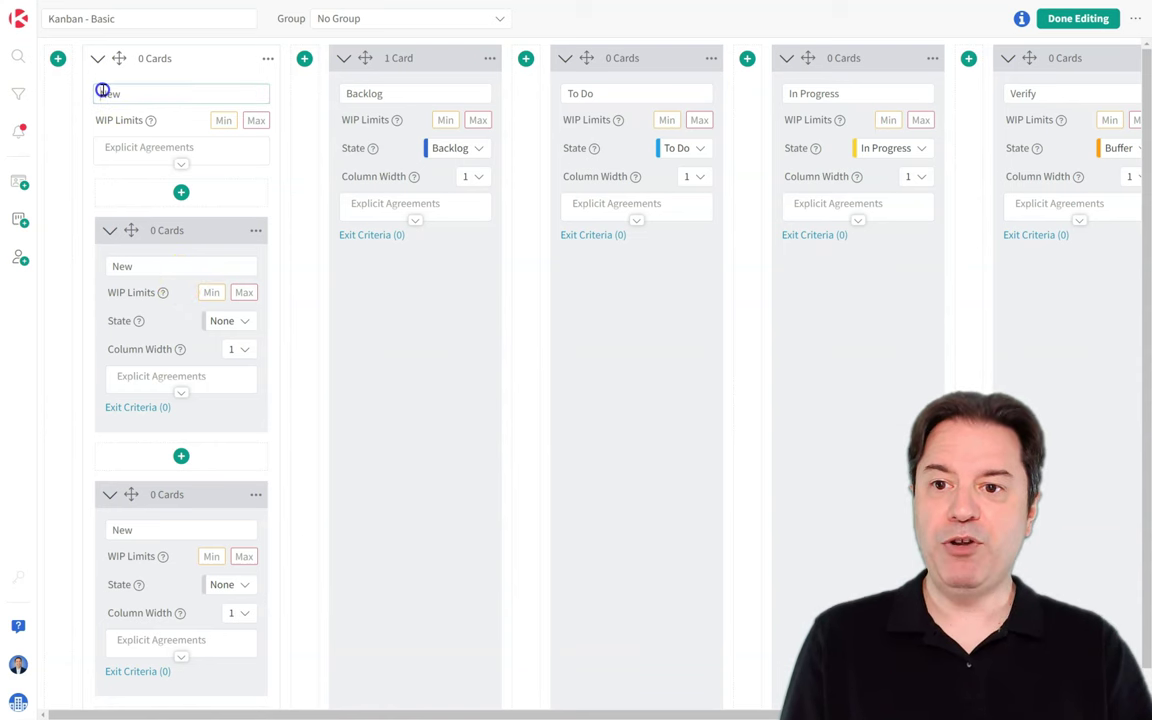
{"action": "type", "text": "Information"}
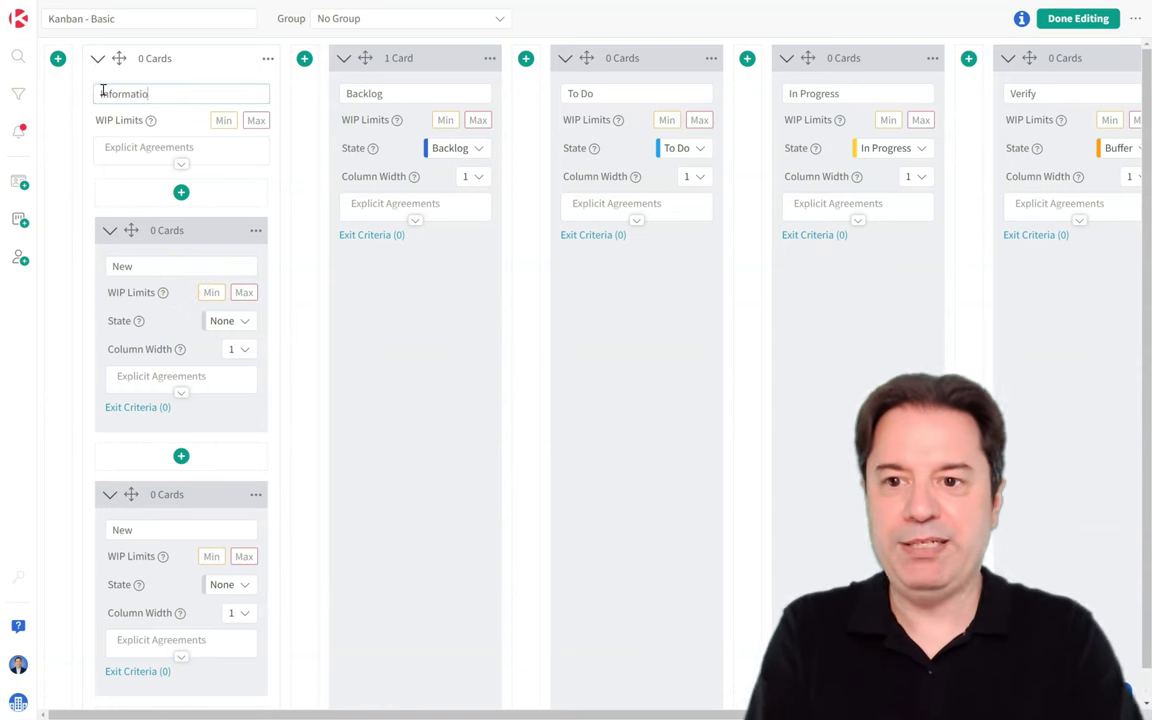
{"action": "left_click", "coordinate": [147, 267]}
{"action": "type", "text": "Goals"}
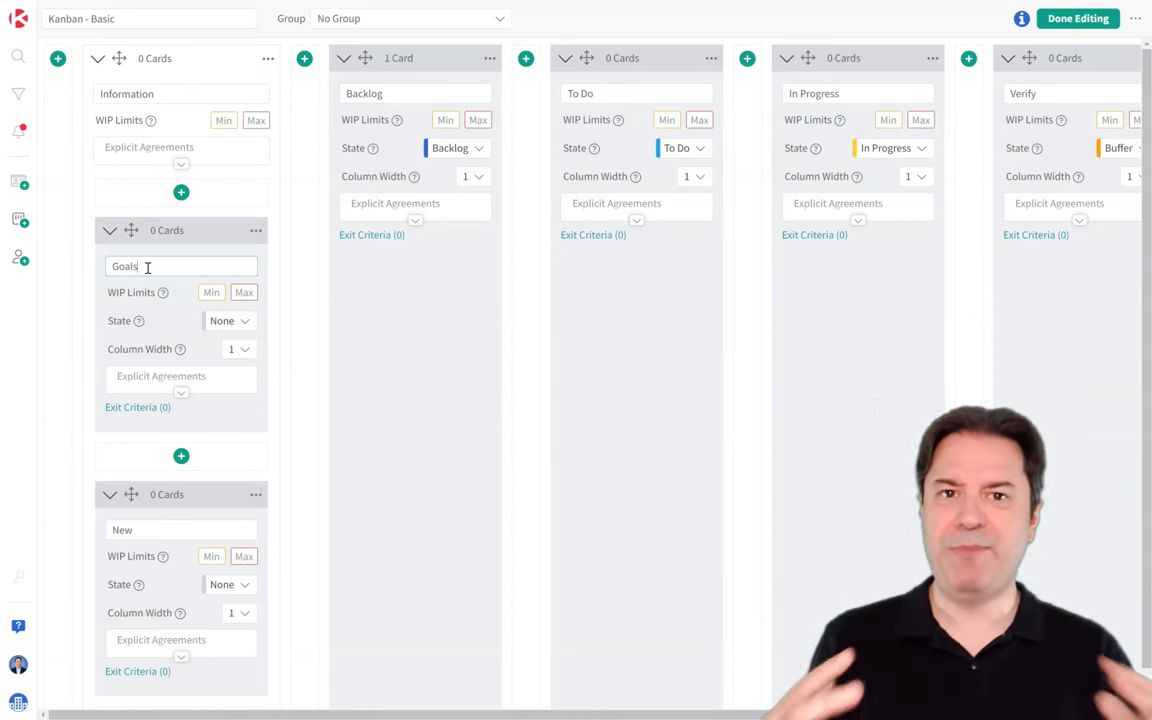
{"action": "left_click", "coordinate": [148, 531]}
{"action": "type", "text": "Document"}
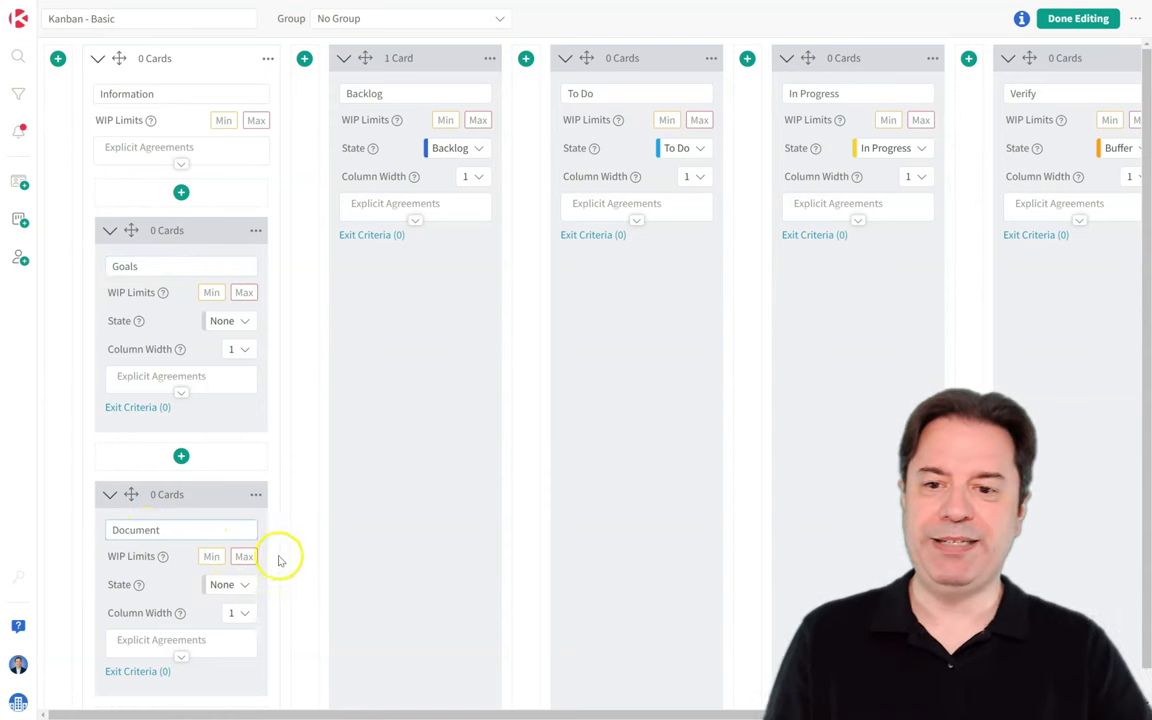
Step: Examine the available state options for the Goals container and the Backlog, To Do, In Progress and Verify columns
{"action": "left_click", "coordinate": [236, 321]}
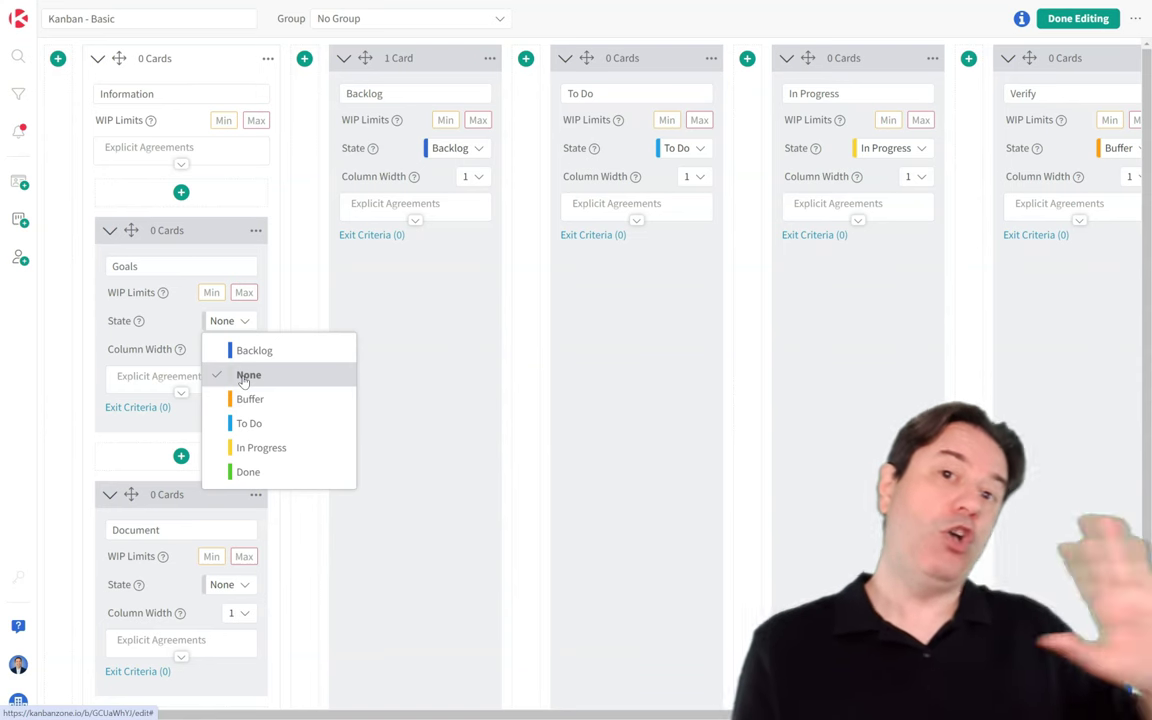
{"action": "left_click", "coordinate": [468, 428]}
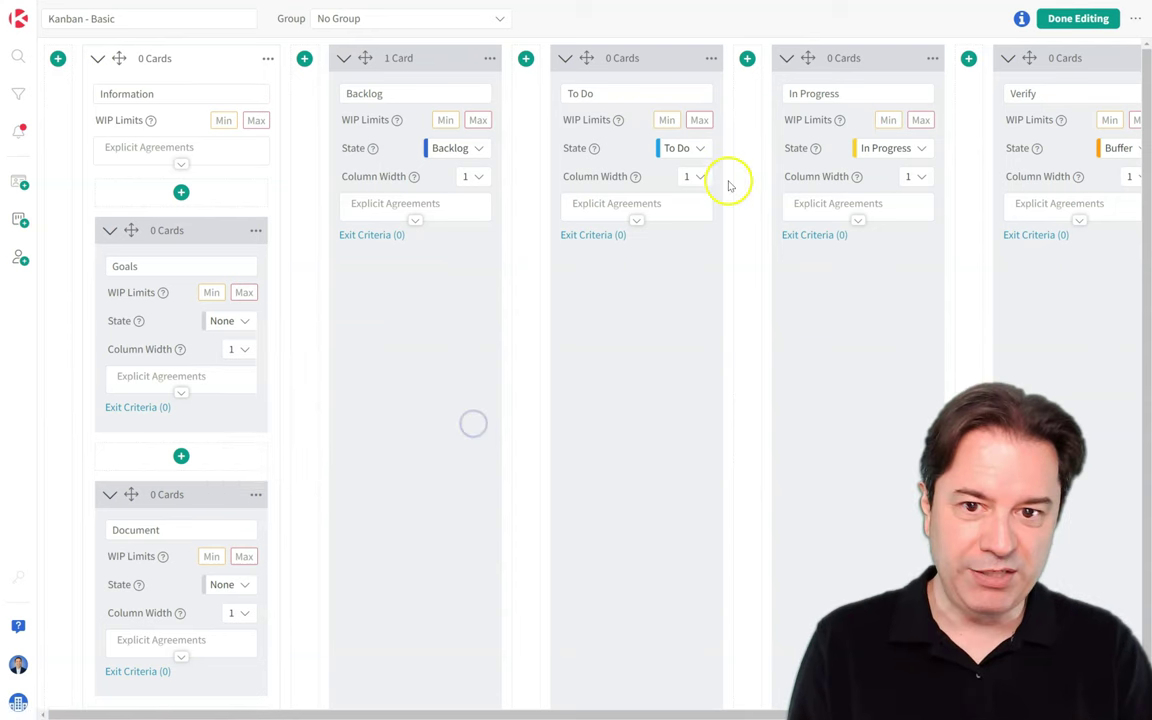
{"action": "left_click", "coordinate": [458, 148]}
{"action": "left_click", "coordinate": [676, 150]}
{"action": "left_click", "coordinate": [885, 148]}
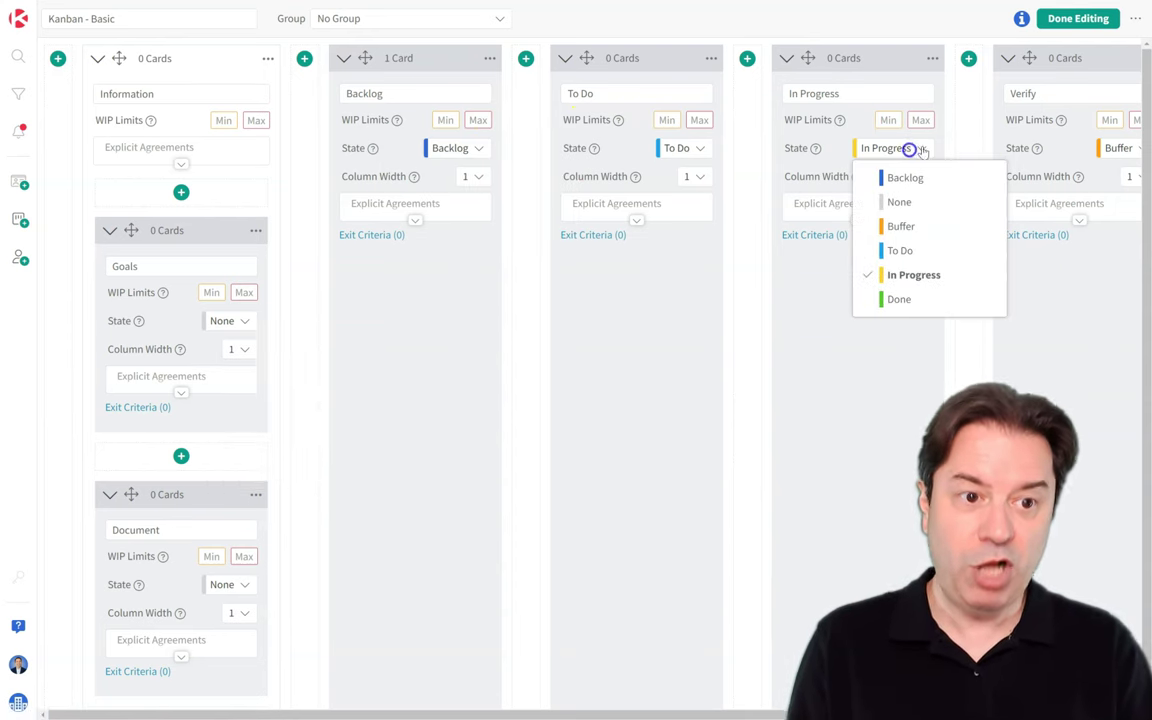
{"action": "left_click", "coordinate": [1113, 150]}
{"action": "left_click", "coordinate": [755, 381]}
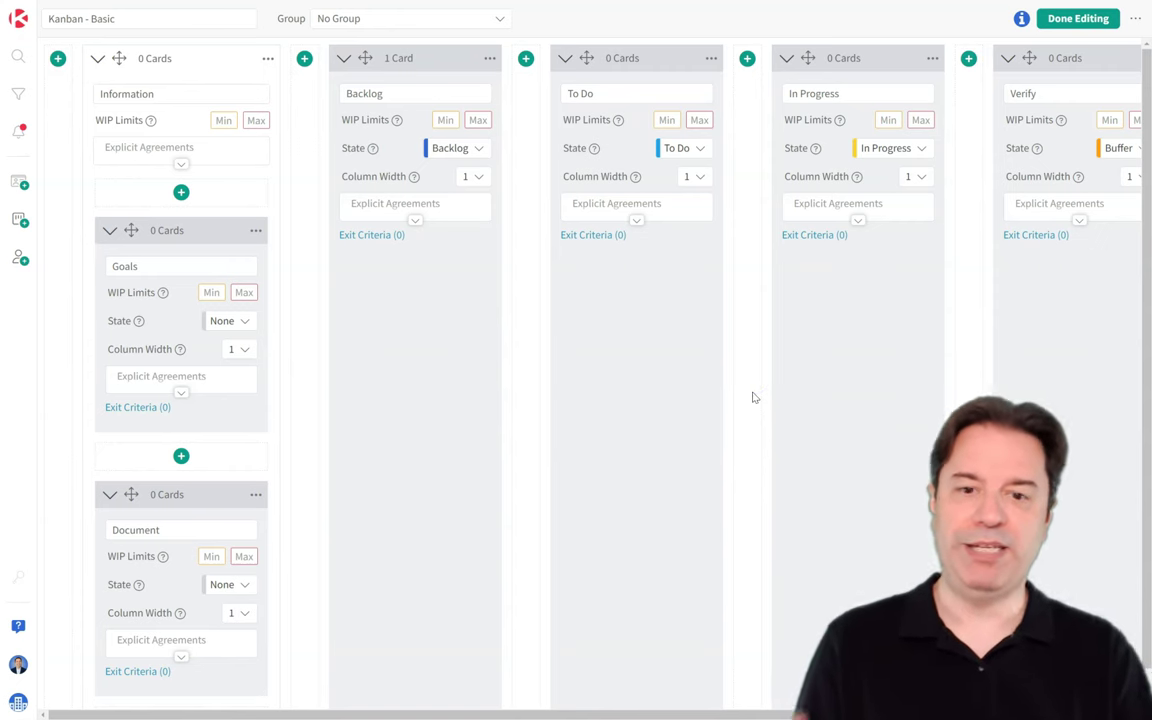
Step: Finish editing the board, retitle the Backlog card as Goal and move it into the Goals container
{"action": "left_click", "coordinate": [1078, 18]}
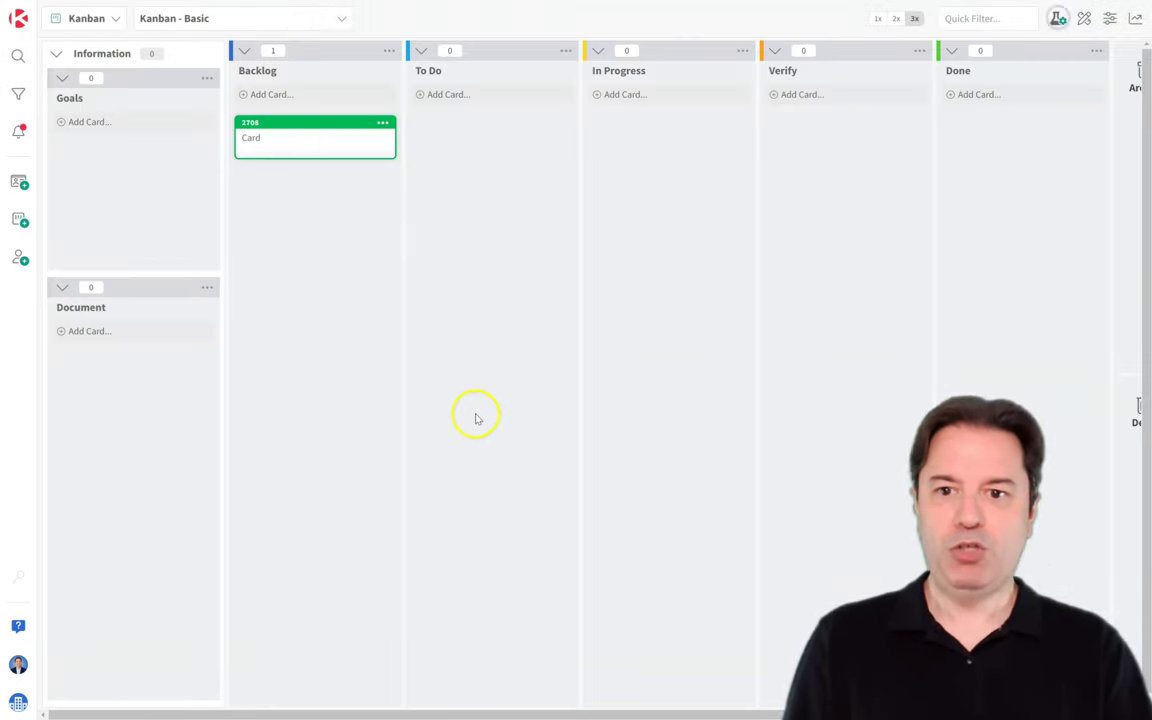
{"action": "left_click", "coordinate": [316, 141]}
{"action": "double_click", "coordinate": [170, 103]}
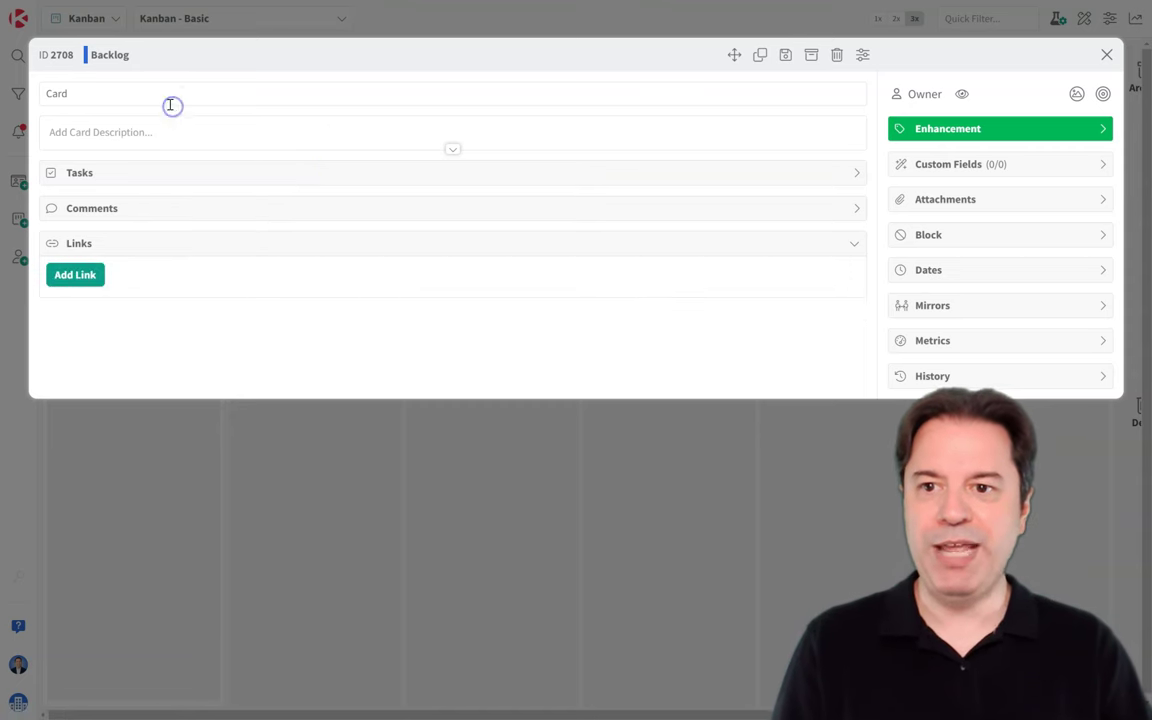
{"action": "type", "text": "Goa"}
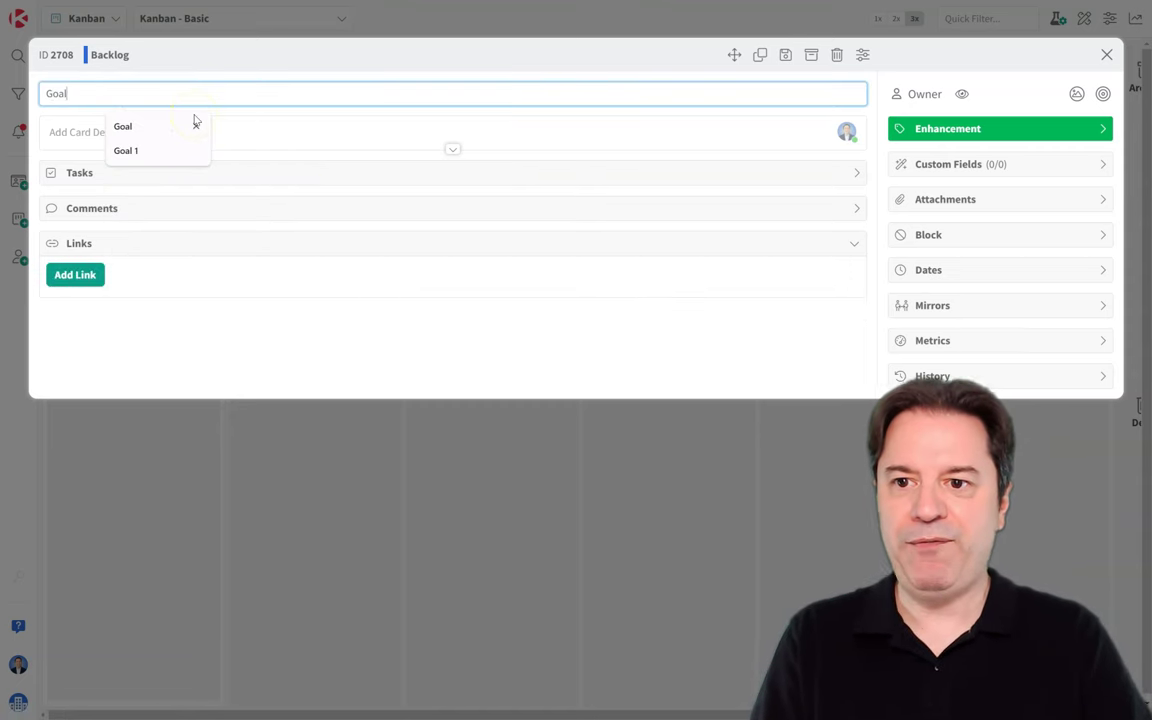
{"action": "type", "text": "l"}
{"action": "left_click", "coordinate": [1106, 54]}
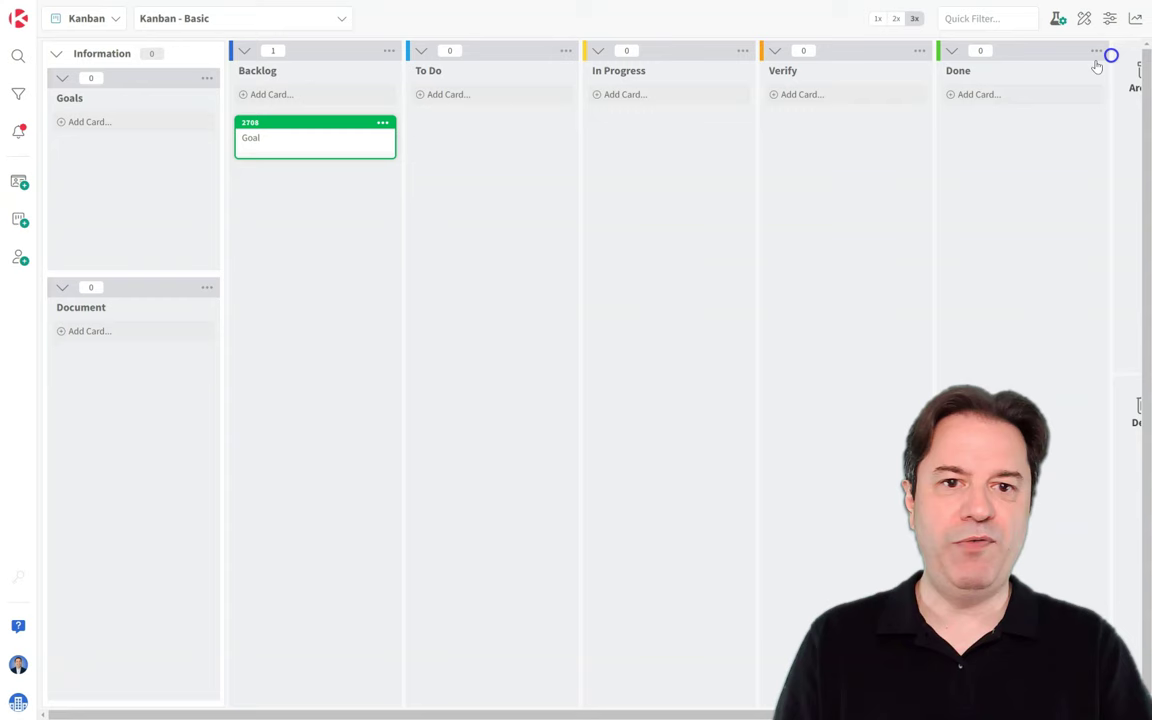
{"action": "left_click_drag", "start_coordinate": [315, 136], "coordinate": [149, 182]}
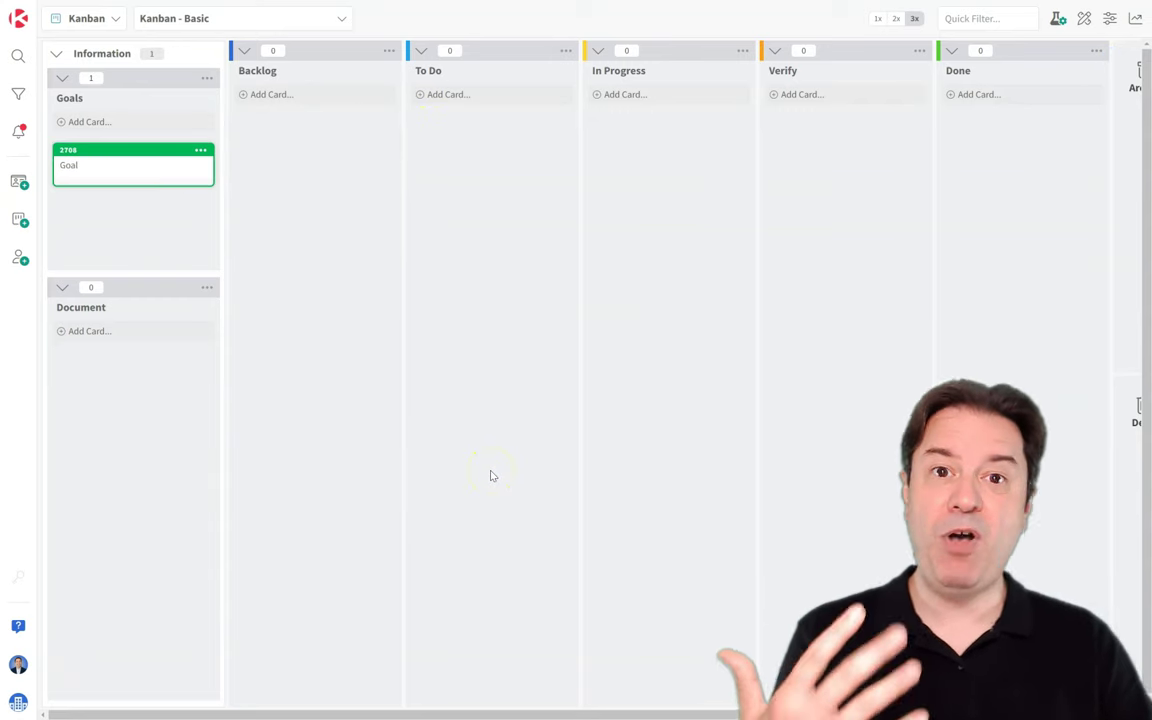
Step: Add a card titled SOP with the Research label to the Document container
{"action": "left_click", "coordinate": [108, 340]}
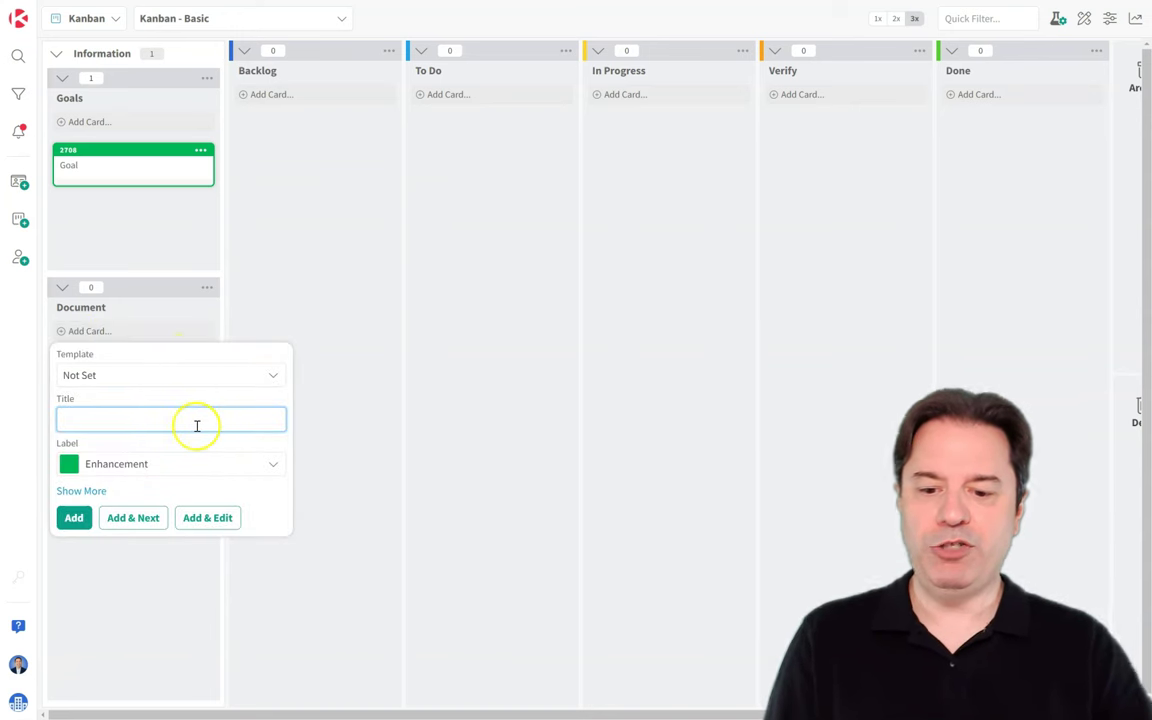
{"action": "left_click", "coordinate": [118, 458]}
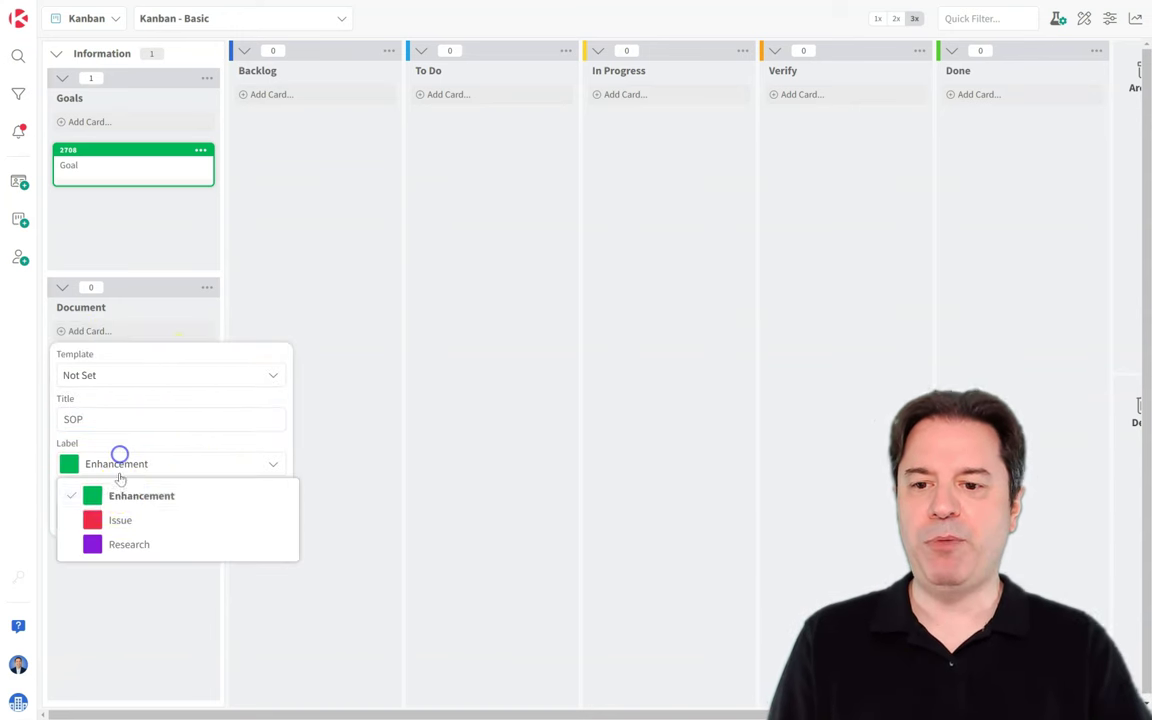
{"action": "left_click", "coordinate": [113, 545]}
{"action": "left_click", "coordinate": [76, 518]}
Step: Add a card titled Guide with the Research label to the Document container
{"action": "left_click", "coordinate": [106, 331]}
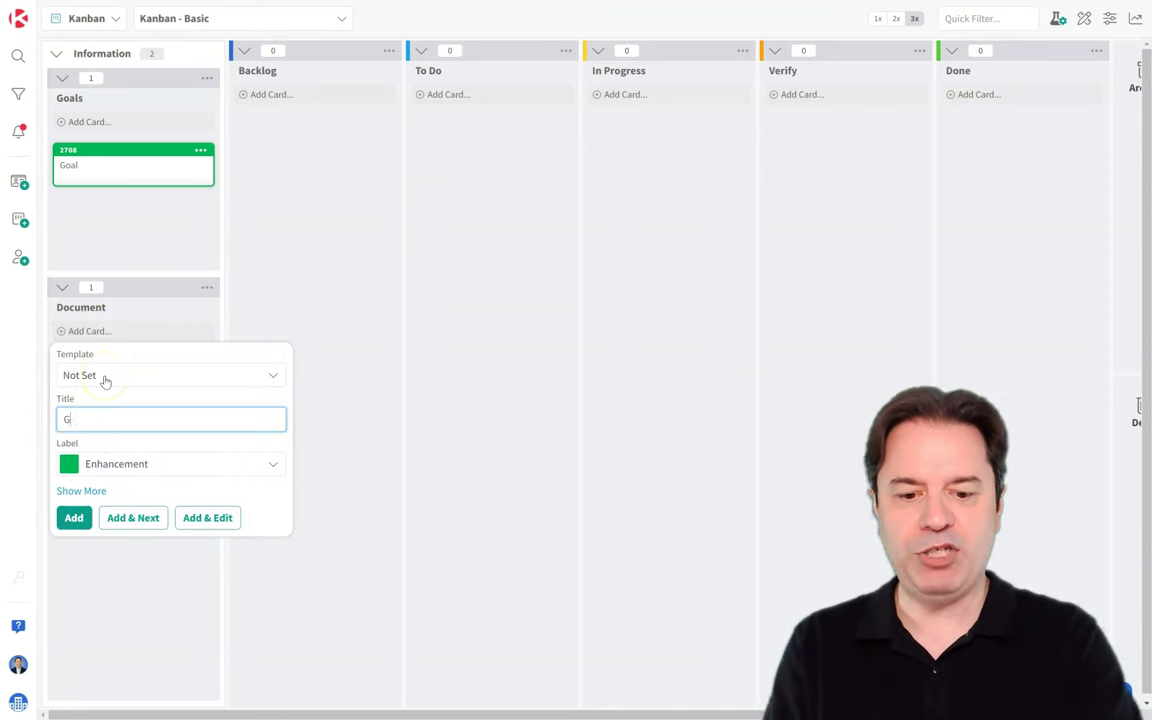
{"action": "left_click", "coordinate": [95, 466]}
{"action": "left_click", "coordinate": [133, 546]}
{"action": "left_click", "coordinate": [76, 517]}
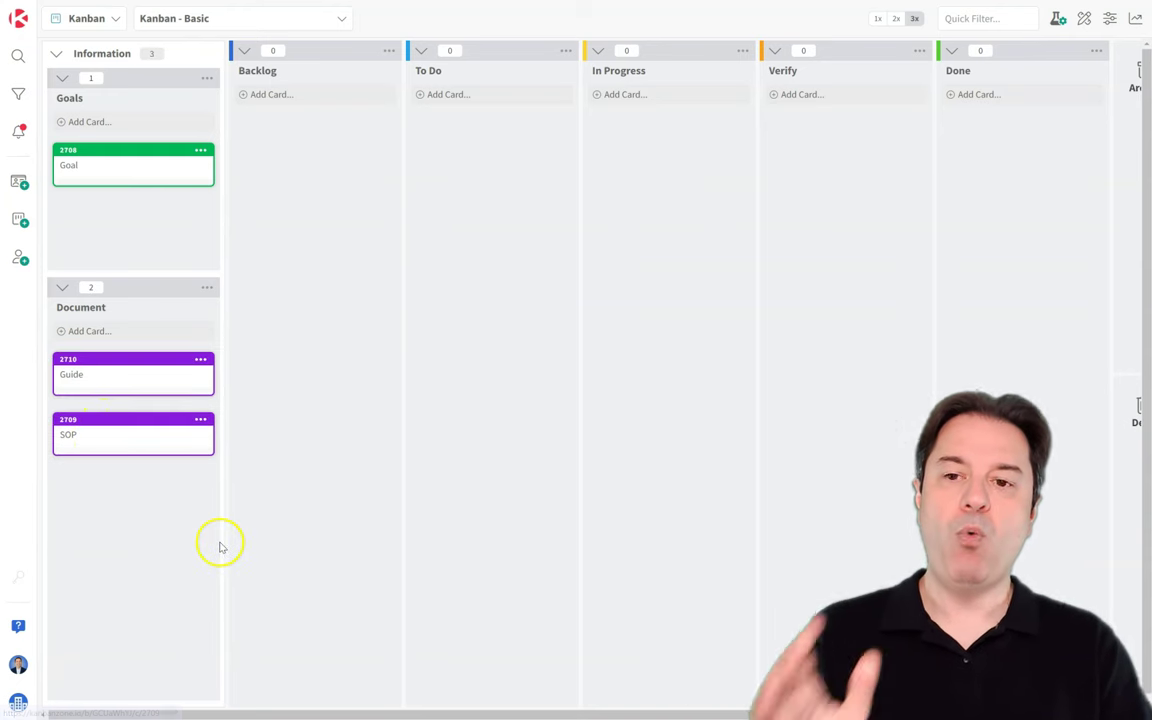
Step: Collapse and re-expand the Information layout, and view the details of the Guide card
{"action": "left_click", "coordinate": [57, 53]}
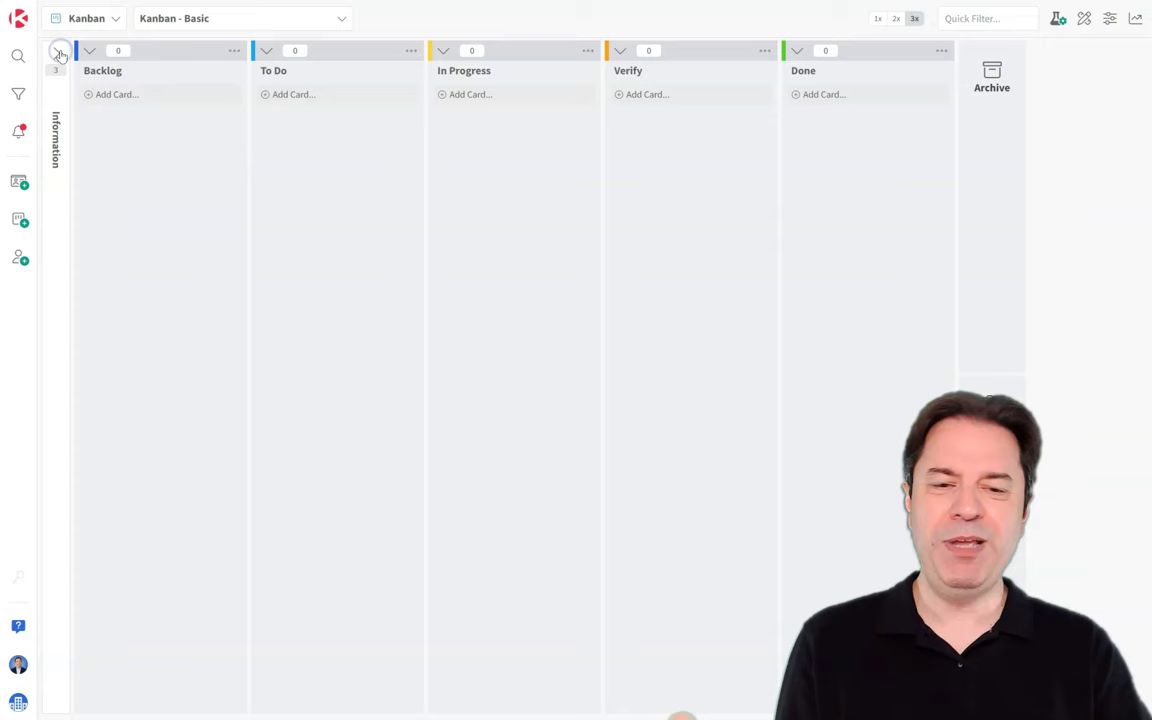
{"action": "left_click", "coordinate": [59, 52]}
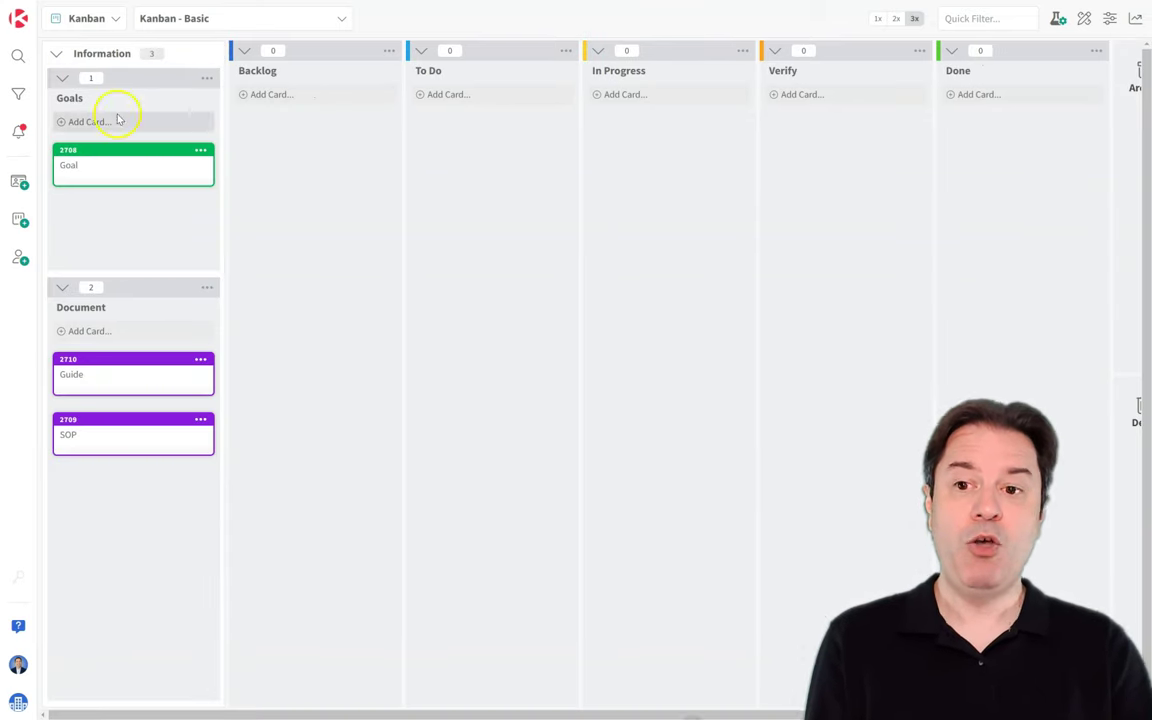
{"action": "left_click", "coordinate": [167, 387]}
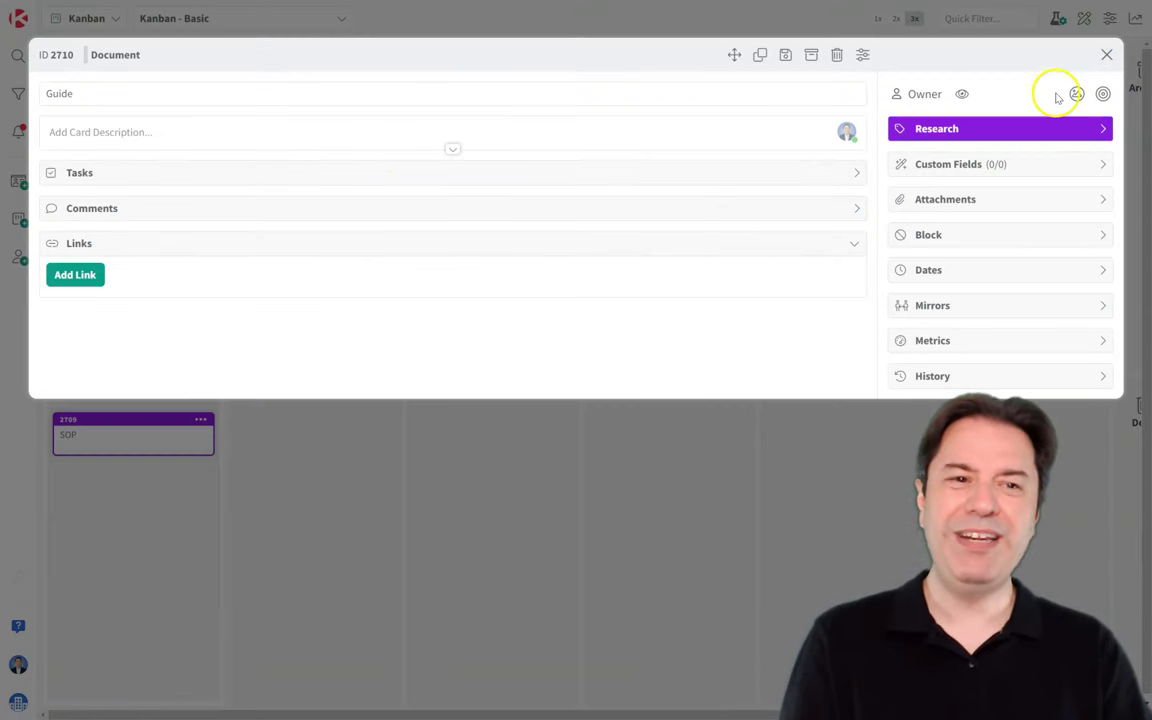
{"action": "left_click", "coordinate": [1106, 54]}
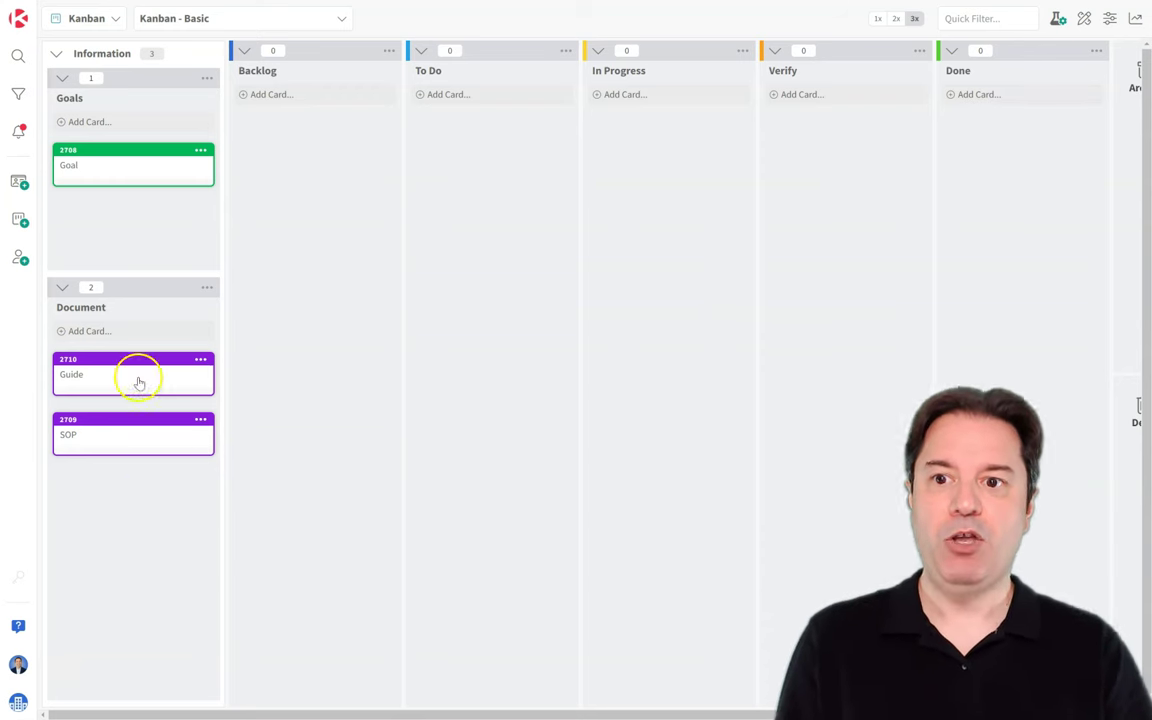
{"action": "double_click", "coordinate": [84, 54]}
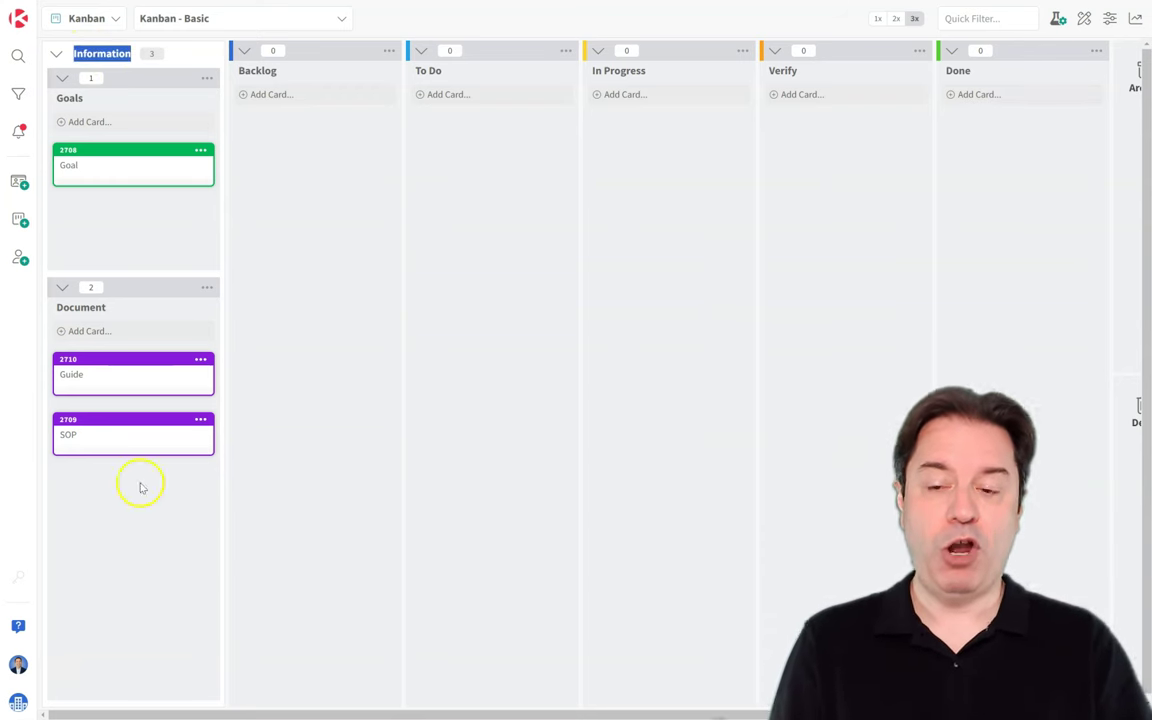
{"action": "left_click", "coordinate": [155, 556]}
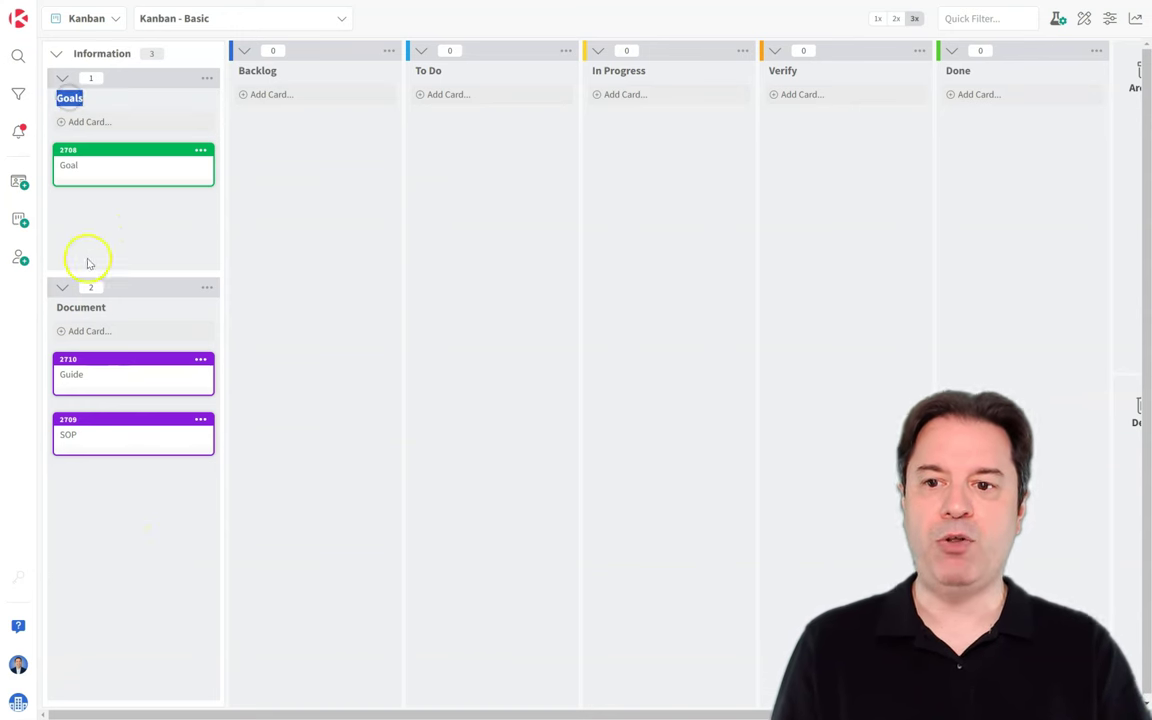
{"action": "double_click", "coordinate": [87, 308]}
{"action": "left_click", "coordinate": [312, 330]}
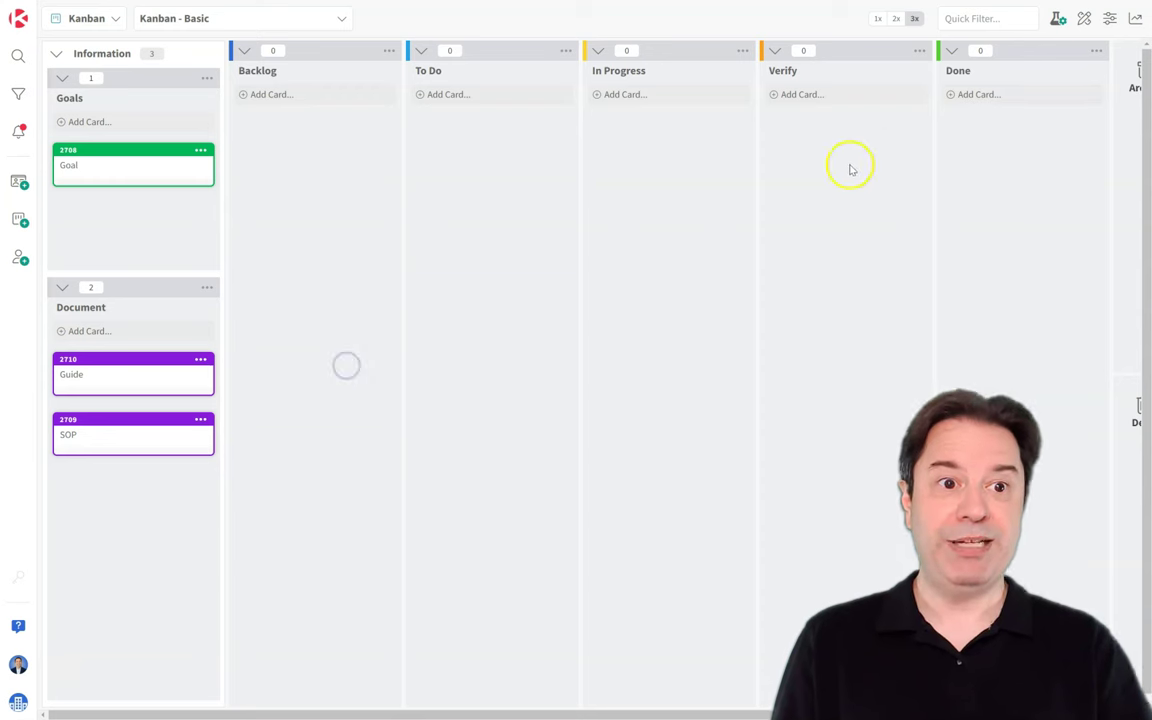
Step: Reopen the board for editing and insert a vertical layout between Information and Backlog with a horizontal layout nested inside it
{"action": "left_click", "coordinate": [1083, 20]}
{"action": "left_click", "coordinate": [305, 59]}
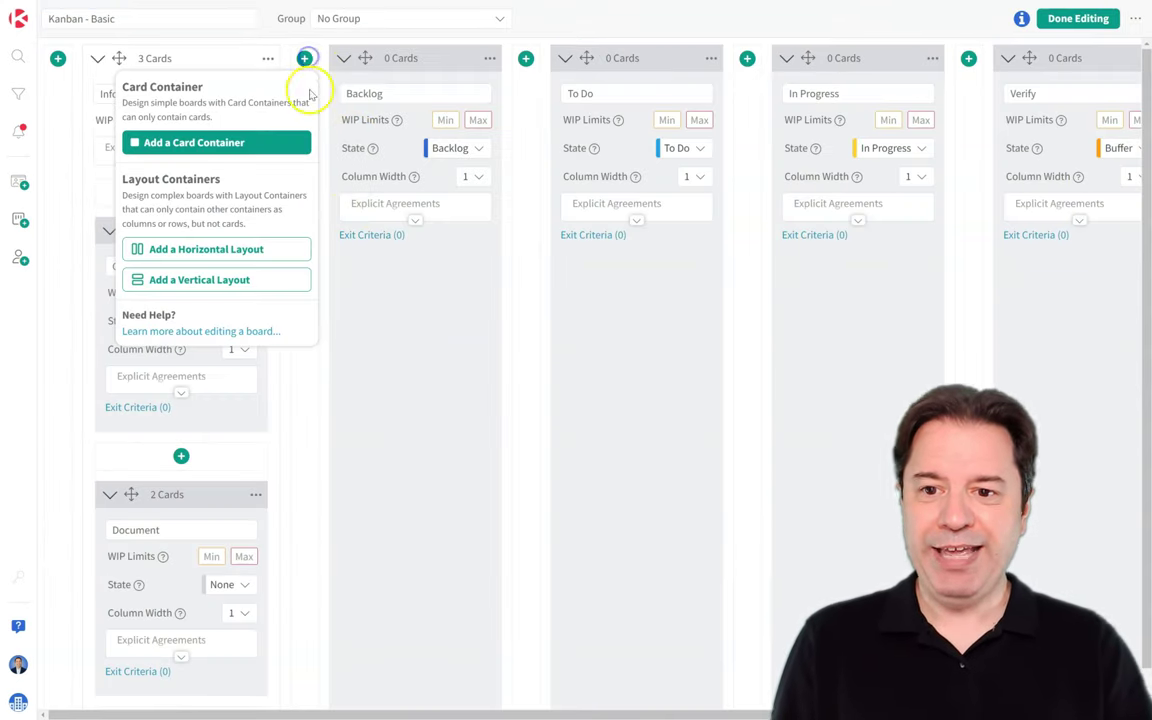
{"action": "left_click", "coordinate": [245, 280]}
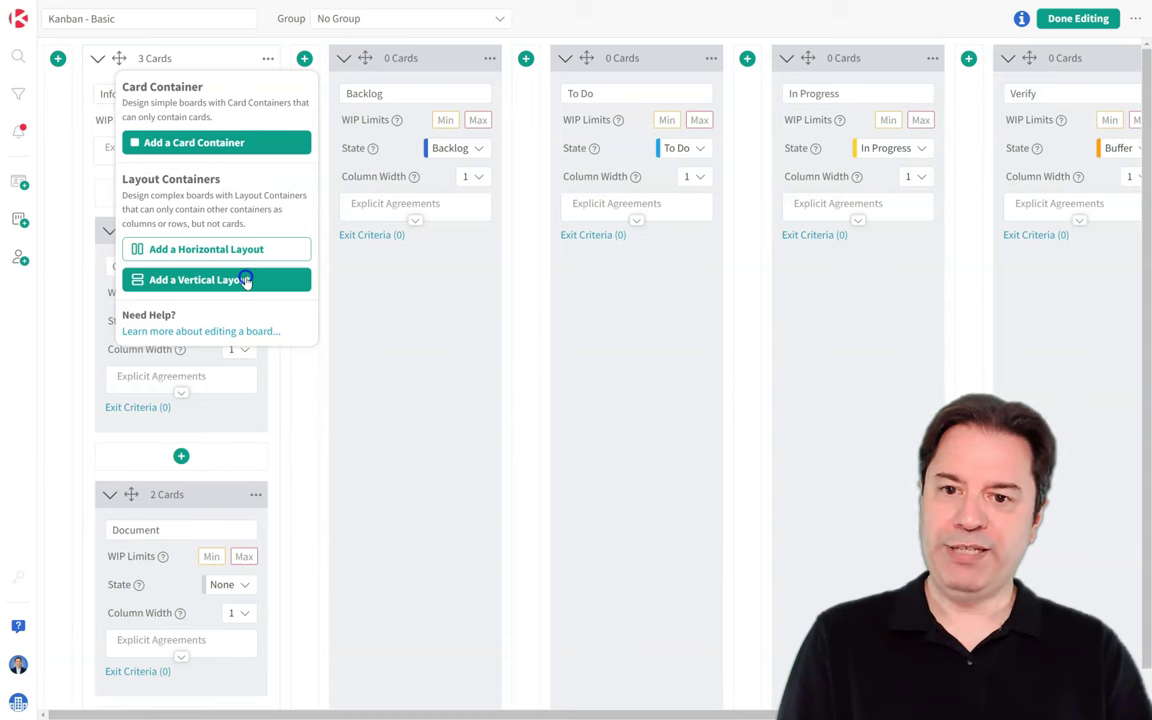
{"action": "left_click", "coordinate": [416, 191]}
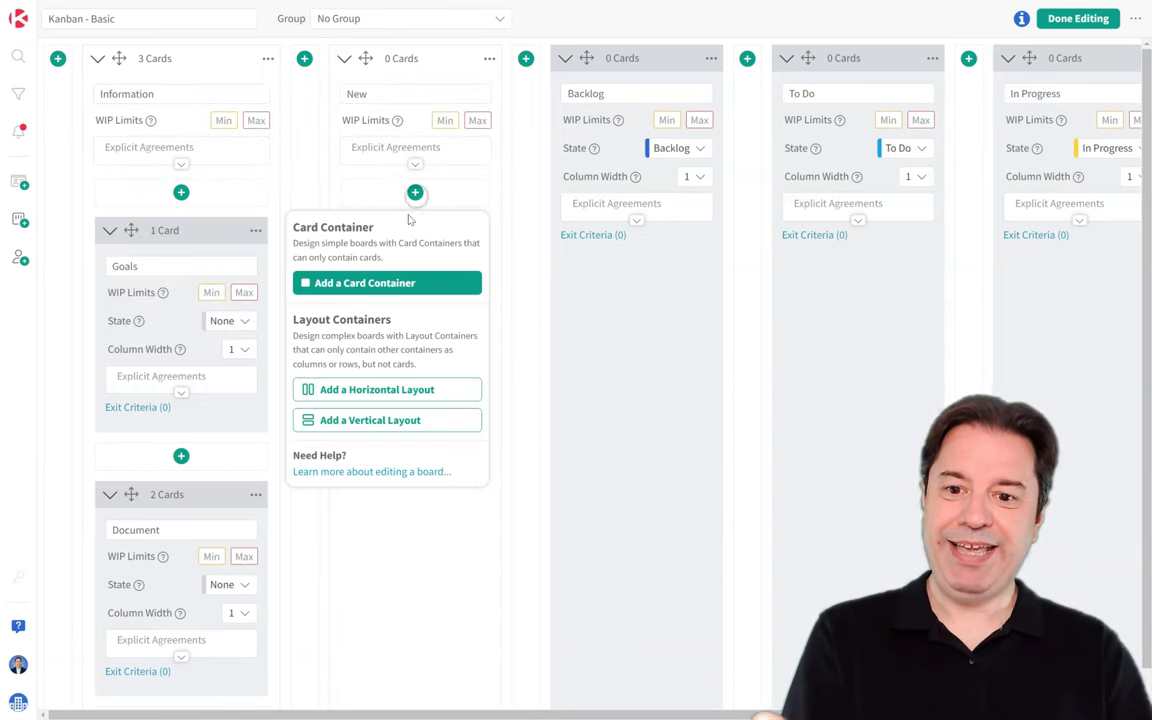
{"action": "left_click", "coordinate": [378, 390]}
Step: Move the Backlog container into the nested horizontal layout and rename it Q1
{"action": "left_click", "coordinate": [617, 291]}
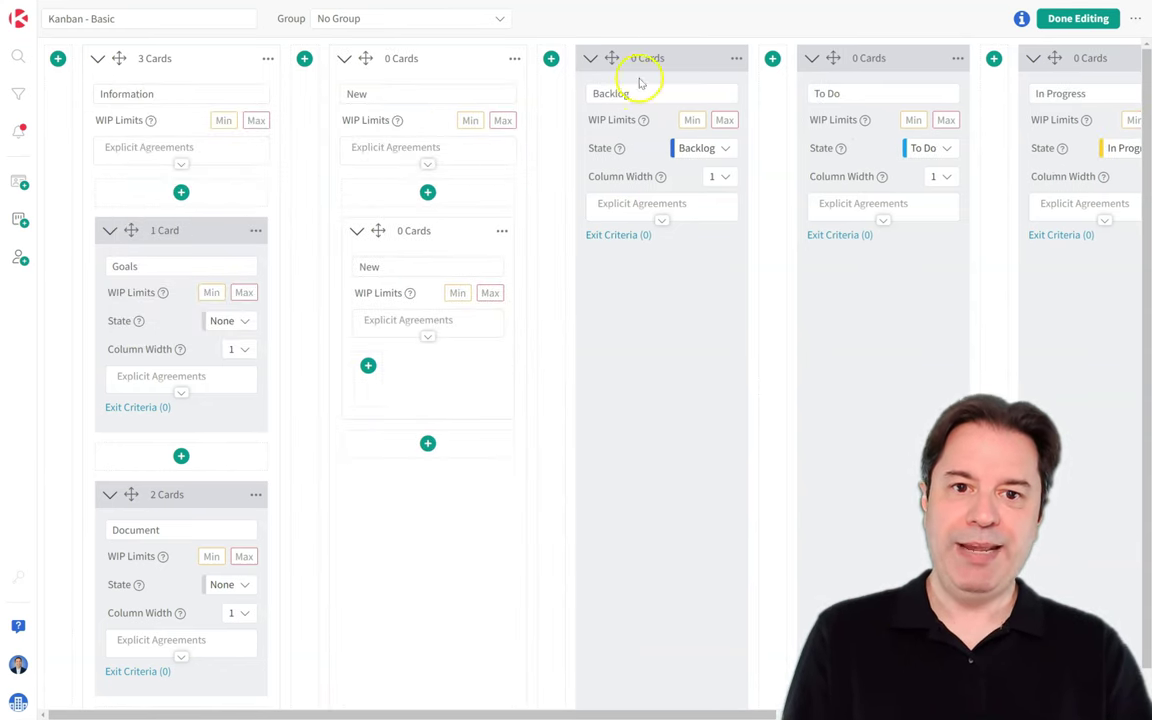
{"action": "left_click_drag", "start_coordinate": [612, 58], "coordinate": [447, 412]}
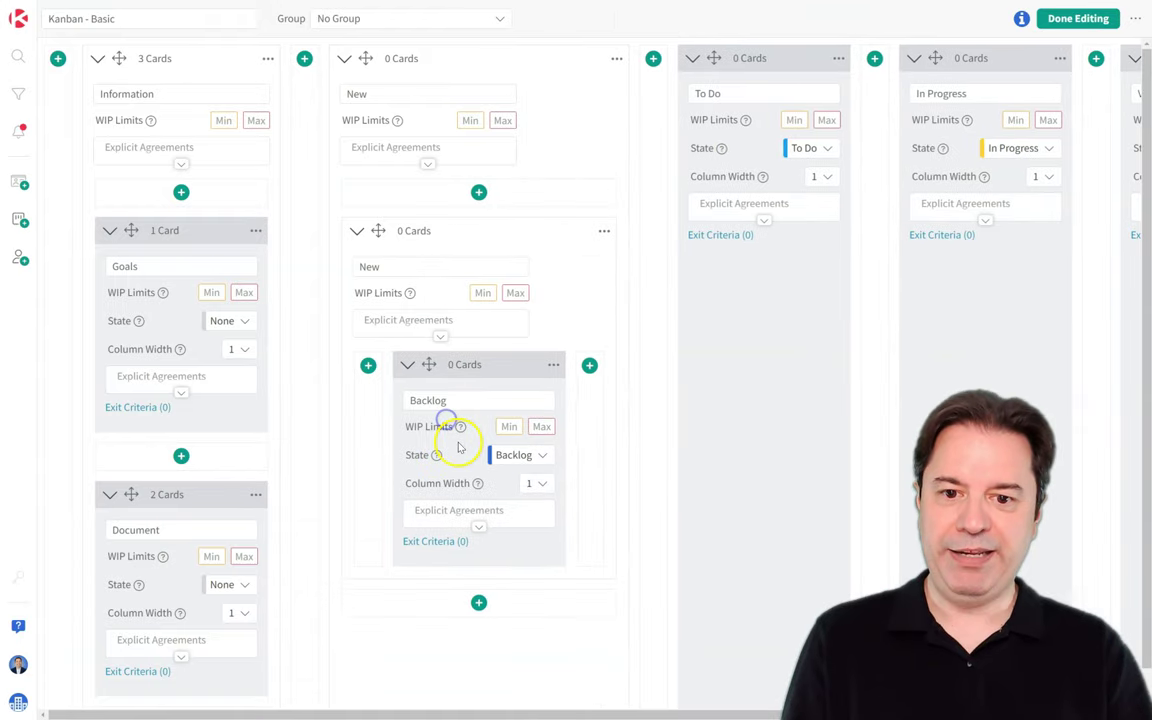
{"action": "type", "text": "Q1"}
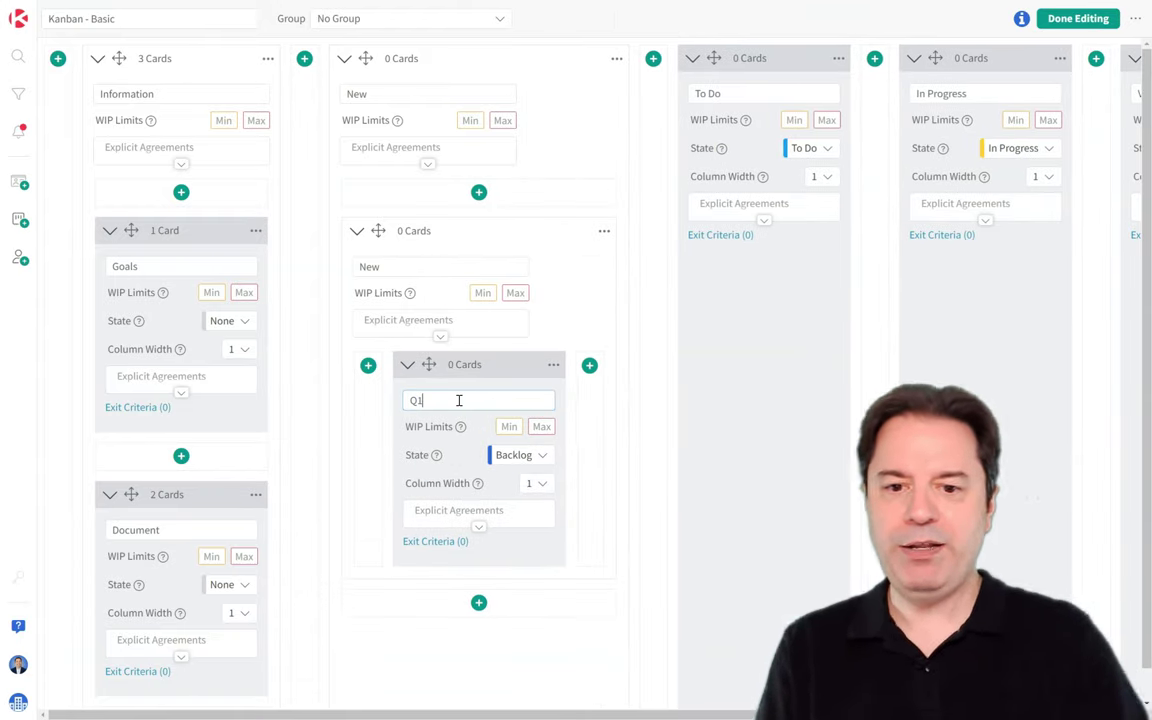
Step: Duplicate the Q1 container three times and rename the copies Q2, Q3 and Q4
{"action": "left_click", "coordinate": [552, 366]}
{"action": "left_click", "coordinate": [540, 392]}
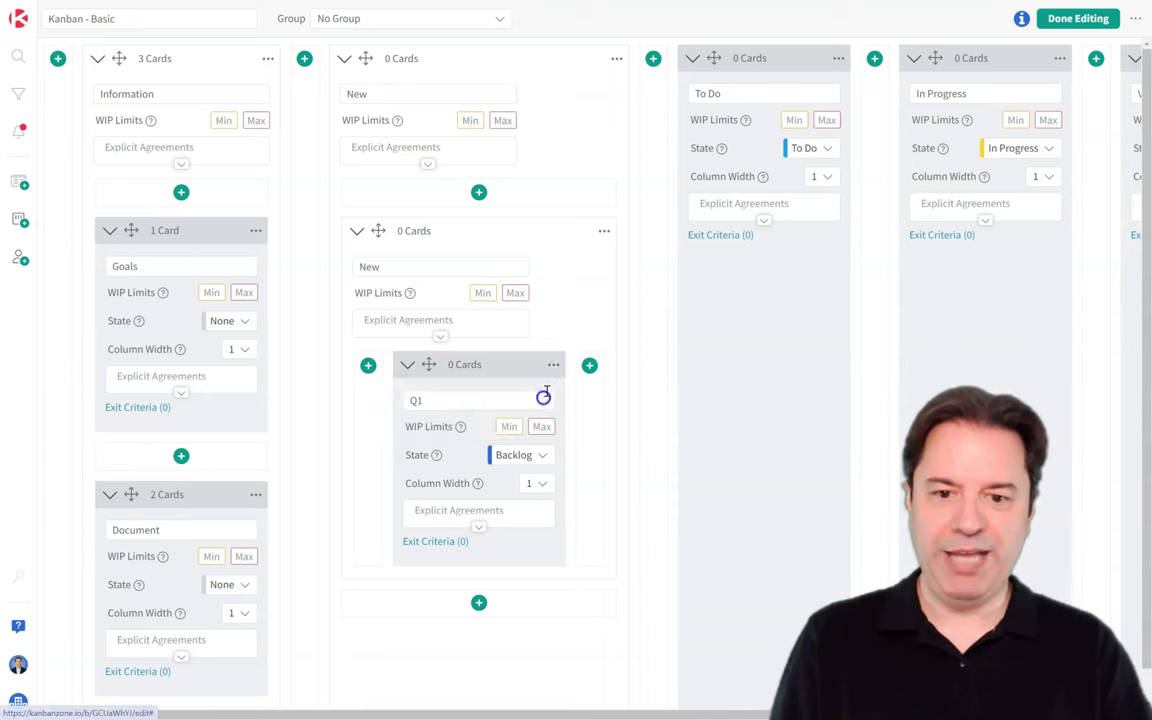
{"action": "left_click", "coordinate": [553, 365]}
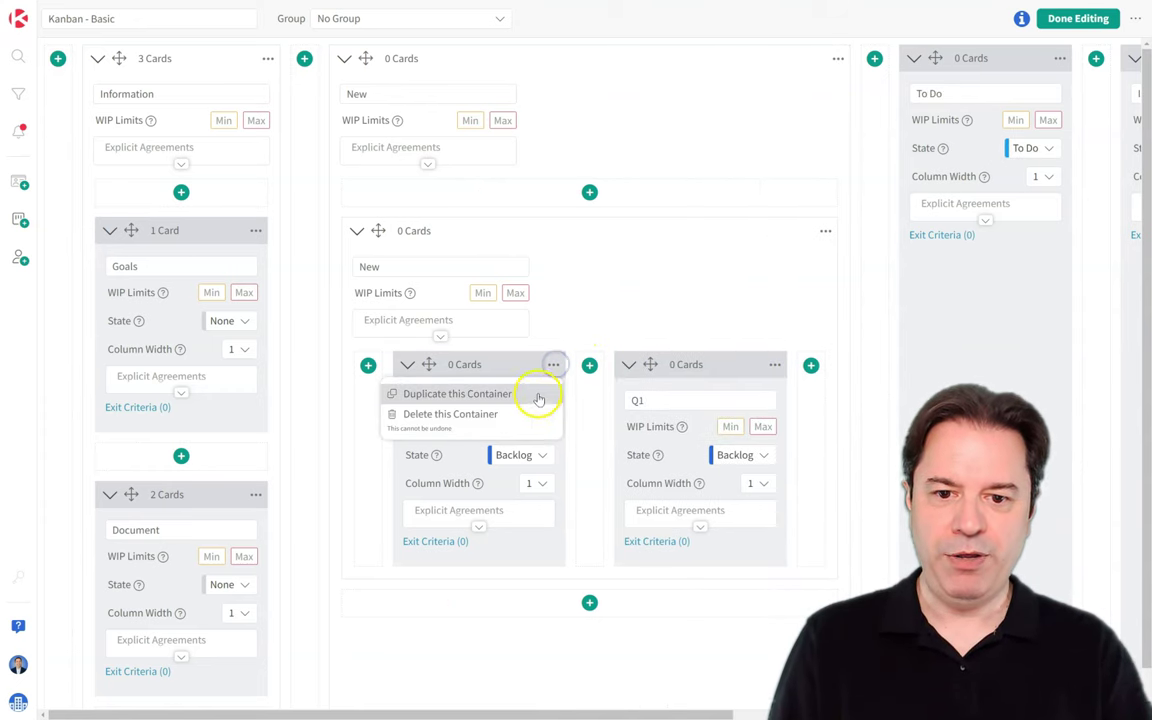
{"action": "left_click", "coordinate": [538, 393]}
{"action": "left_click", "coordinate": [553, 365]}
{"action": "left_click", "coordinate": [538, 393]}
{"action": "left_click", "coordinate": [678, 405]}
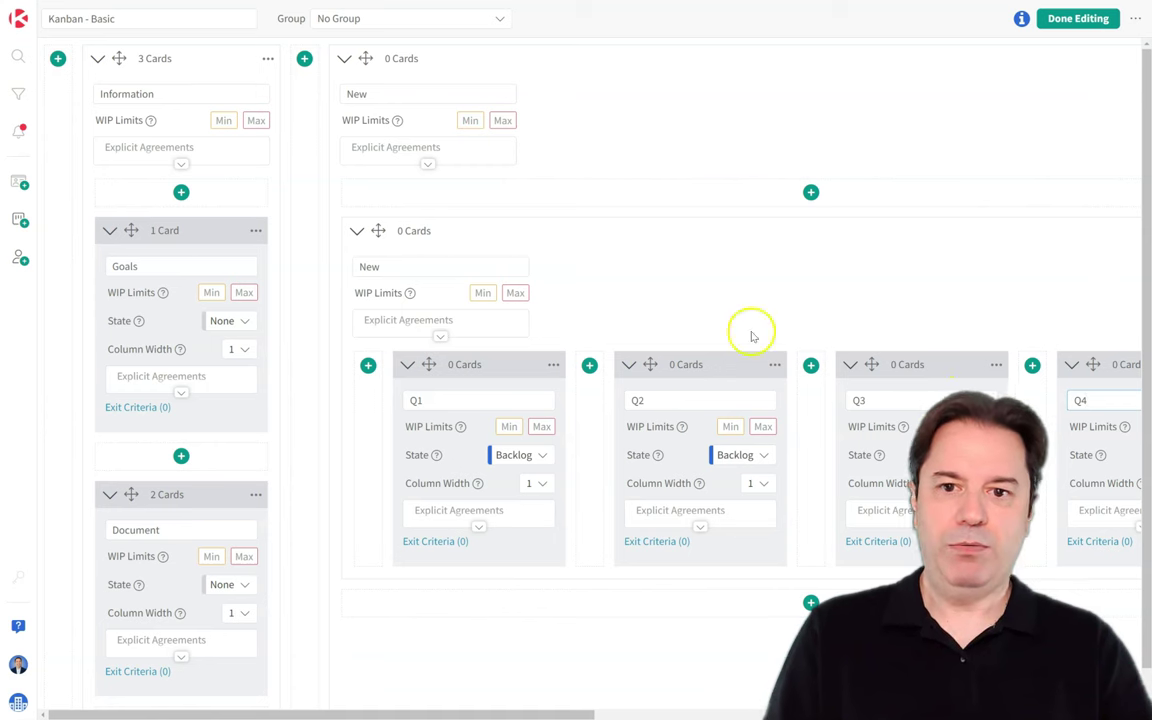
Step: Rename the nested horizontal layout as This Year and its parent vertical layout as Roadmap
{"action": "double_click", "coordinate": [384, 268]}
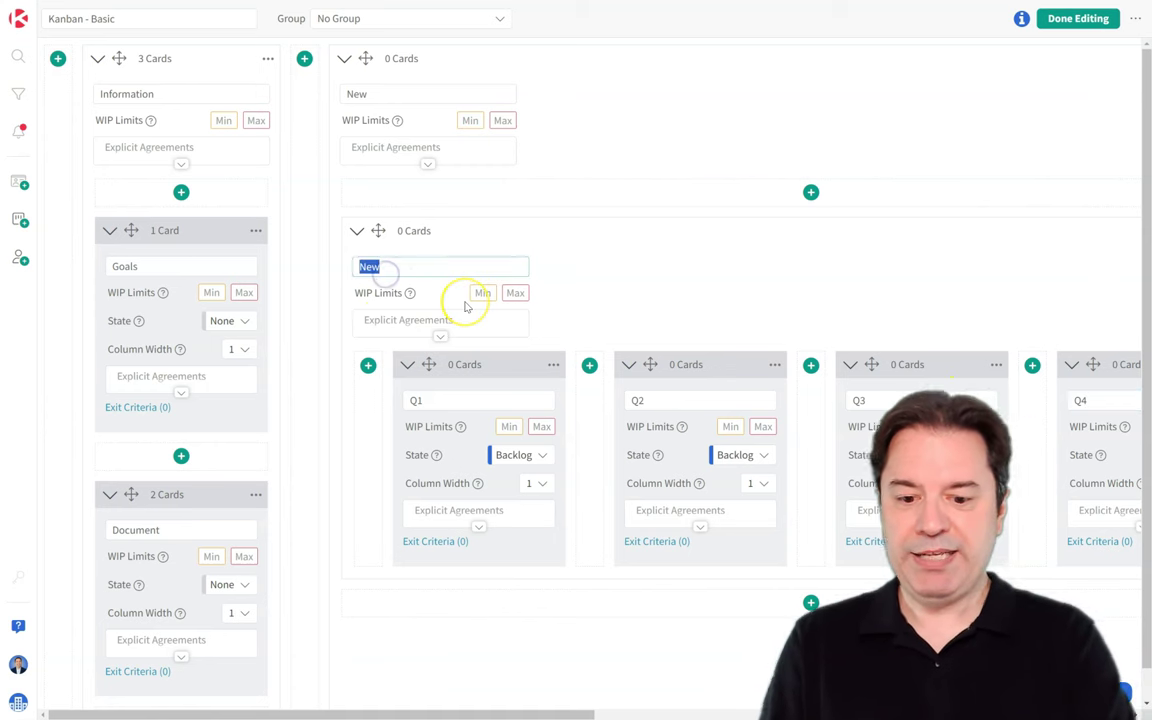
{"action": "type", "text": "This Year"}
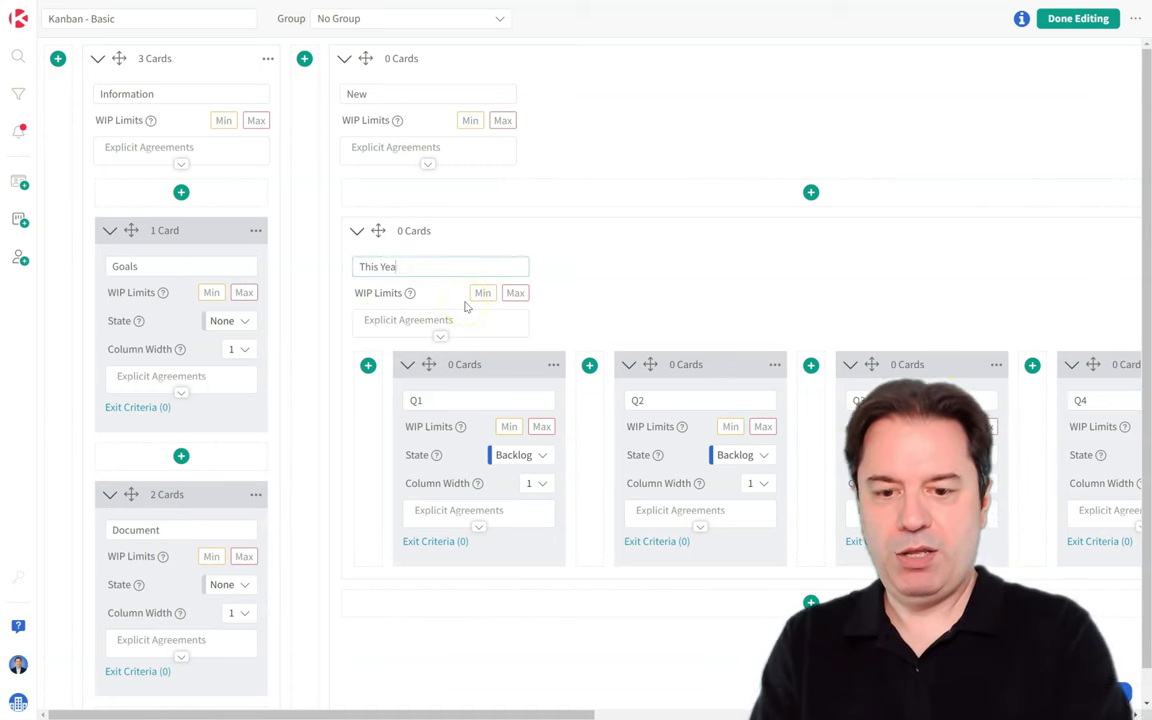
{"action": "left_click", "coordinate": [362, 88]}
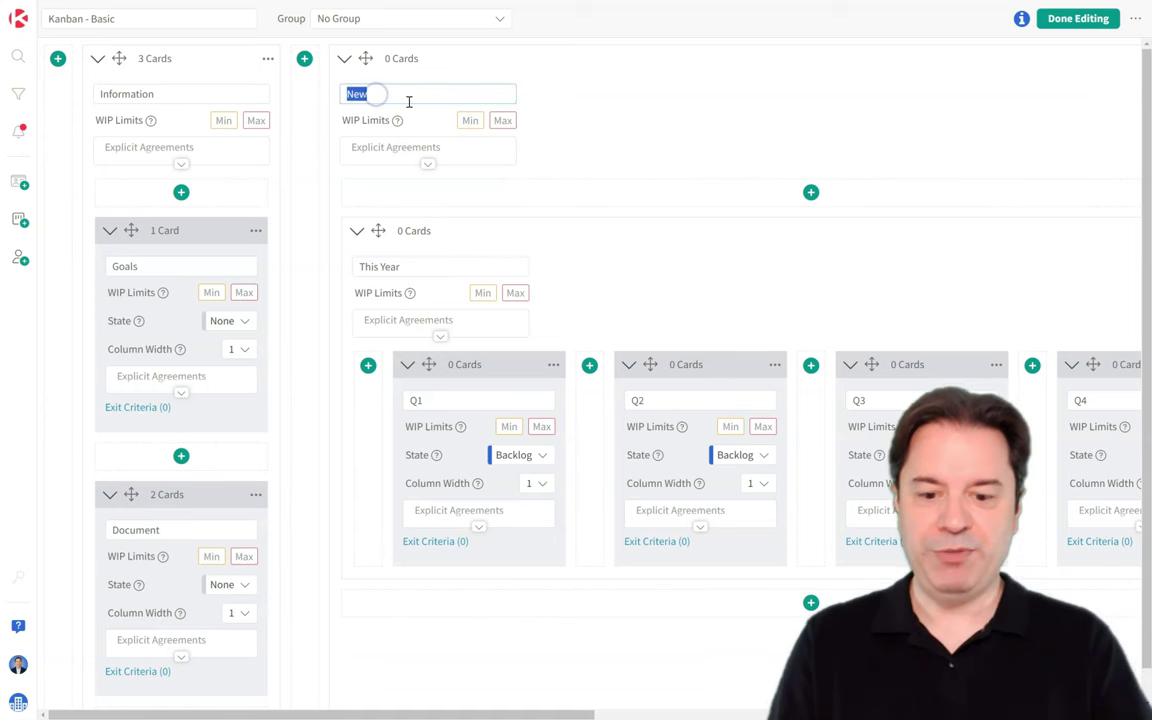
{"action": "type", "text": "Roadma"}
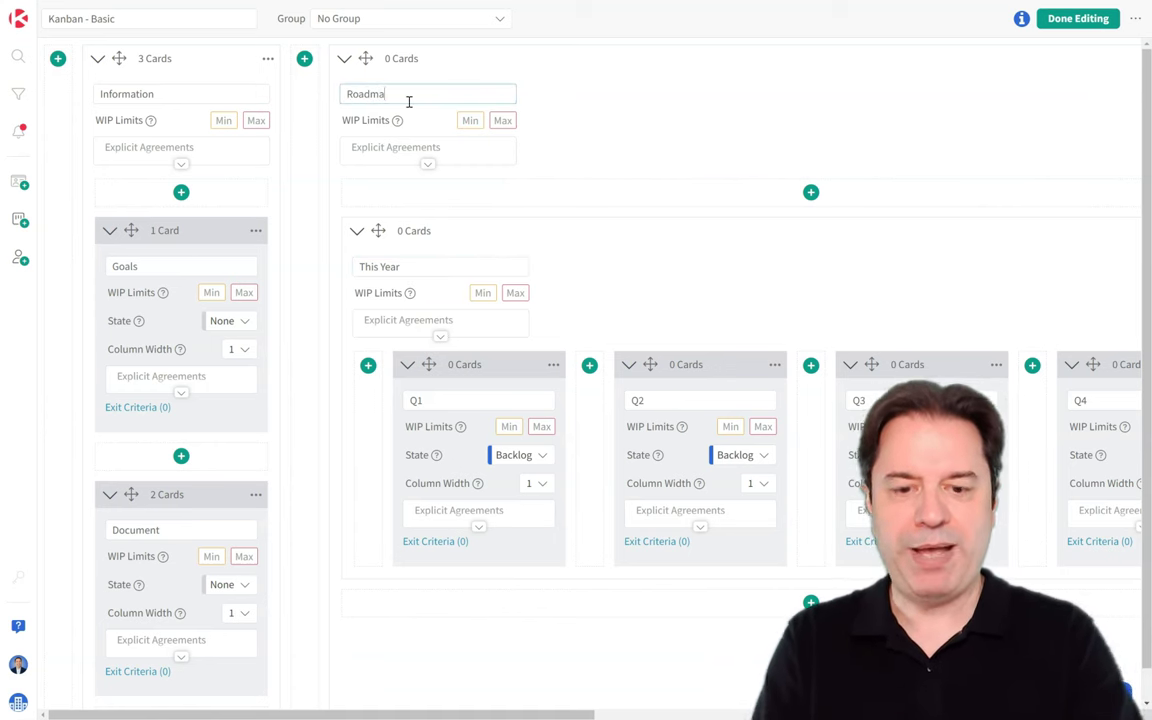
Step: Duplicate the This Year layout with its quarters, rename the copy Next Year and finish editing the board
{"action": "left_click_drag", "start_coordinate": [355, 713], "coordinate": [508, 708]}
{"action": "left_click", "coordinate": [953, 231]}
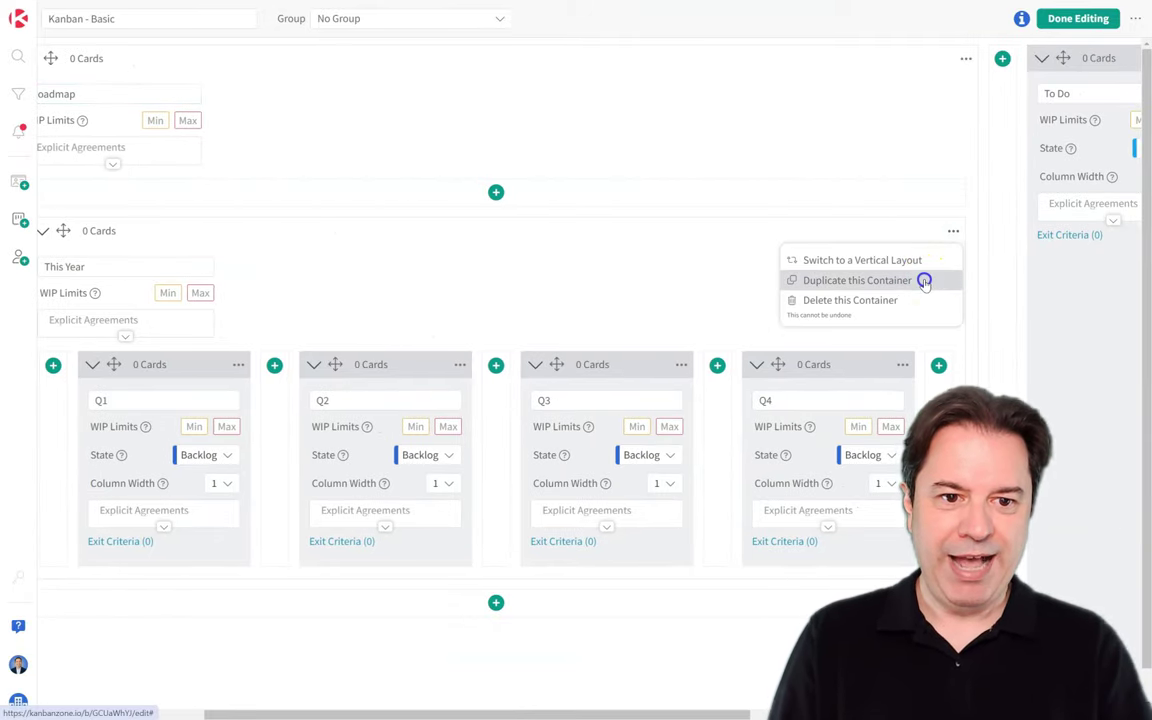
{"action": "left_click", "coordinate": [924, 283]}
{"action": "left_click_drag", "start_coordinate": [525, 714], "coordinate": [437, 710]}
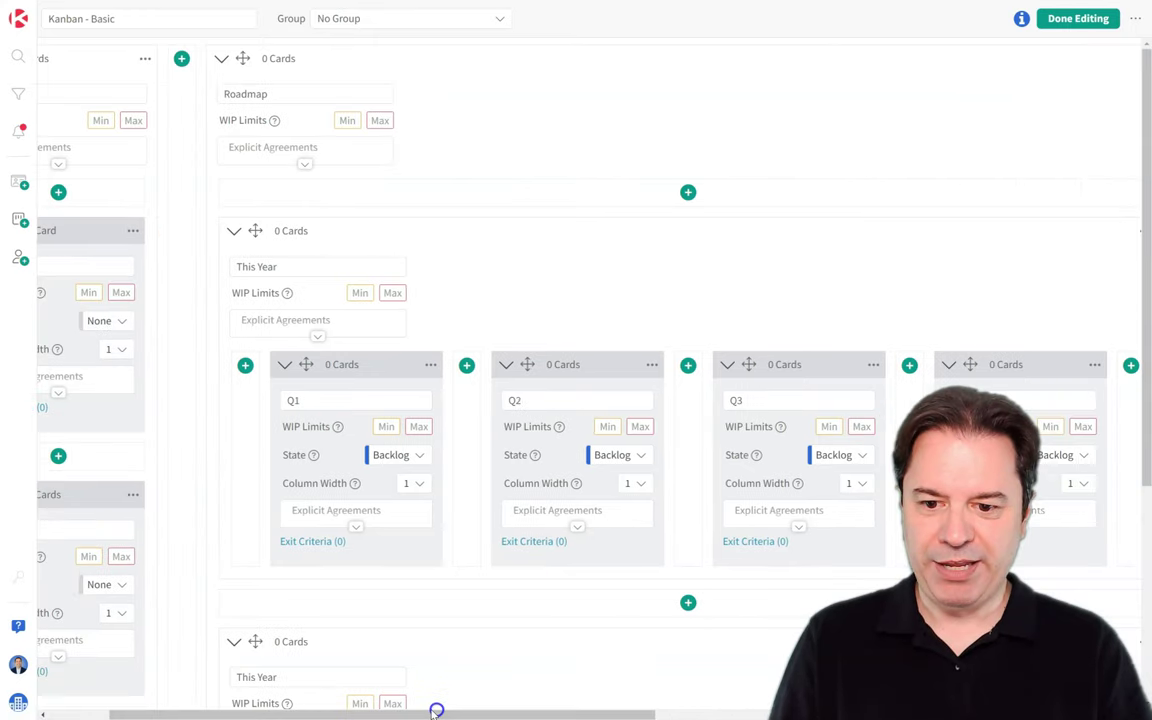
{"action": "left_click", "coordinate": [244, 677]}
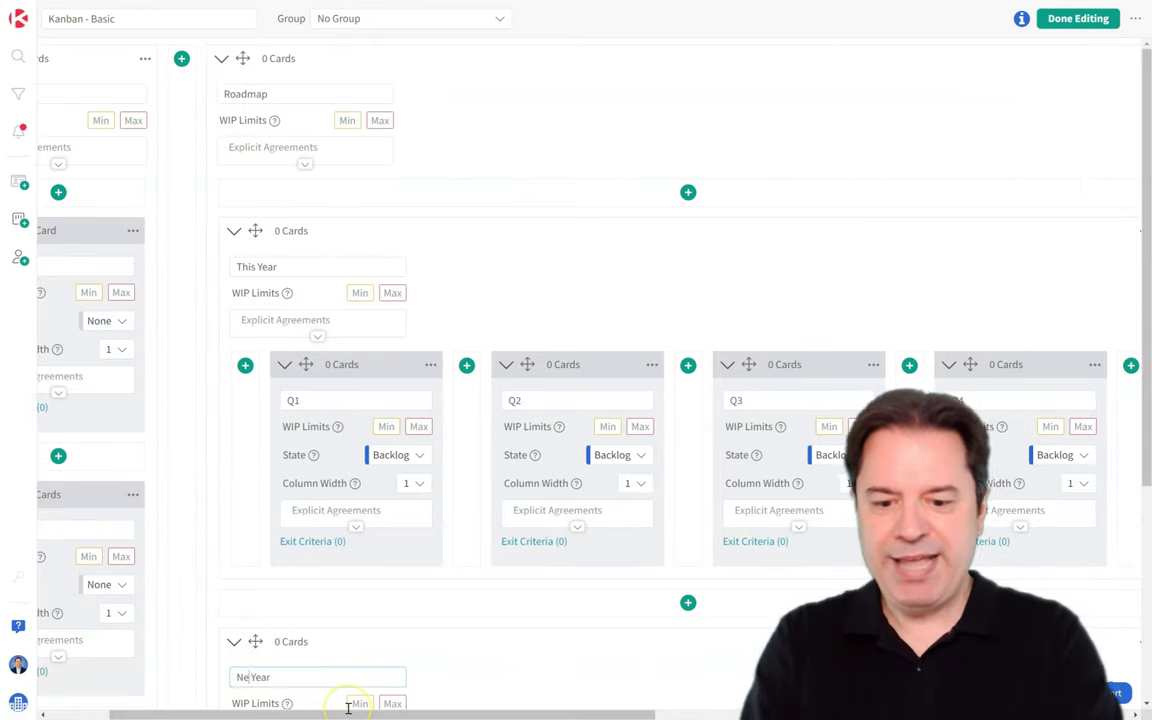
{"action": "left_click", "coordinate": [1077, 18]}
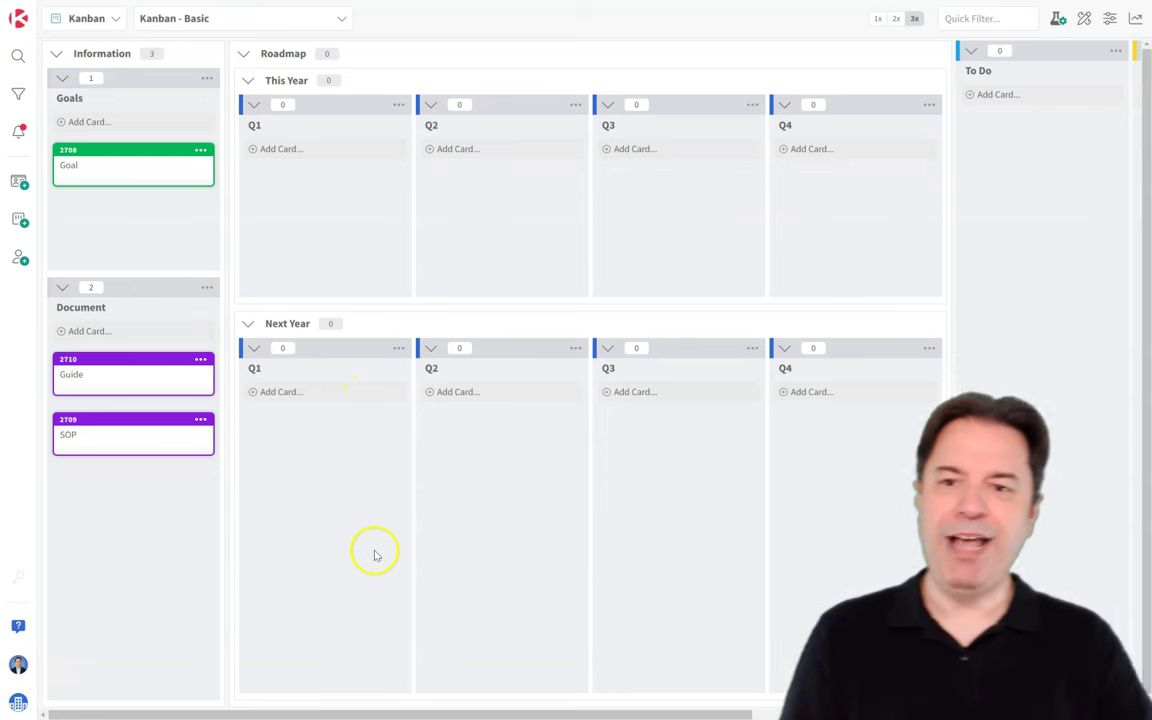
{"action": "left_click", "coordinate": [247, 53]}
{"action": "left_click", "coordinate": [247, 53]}
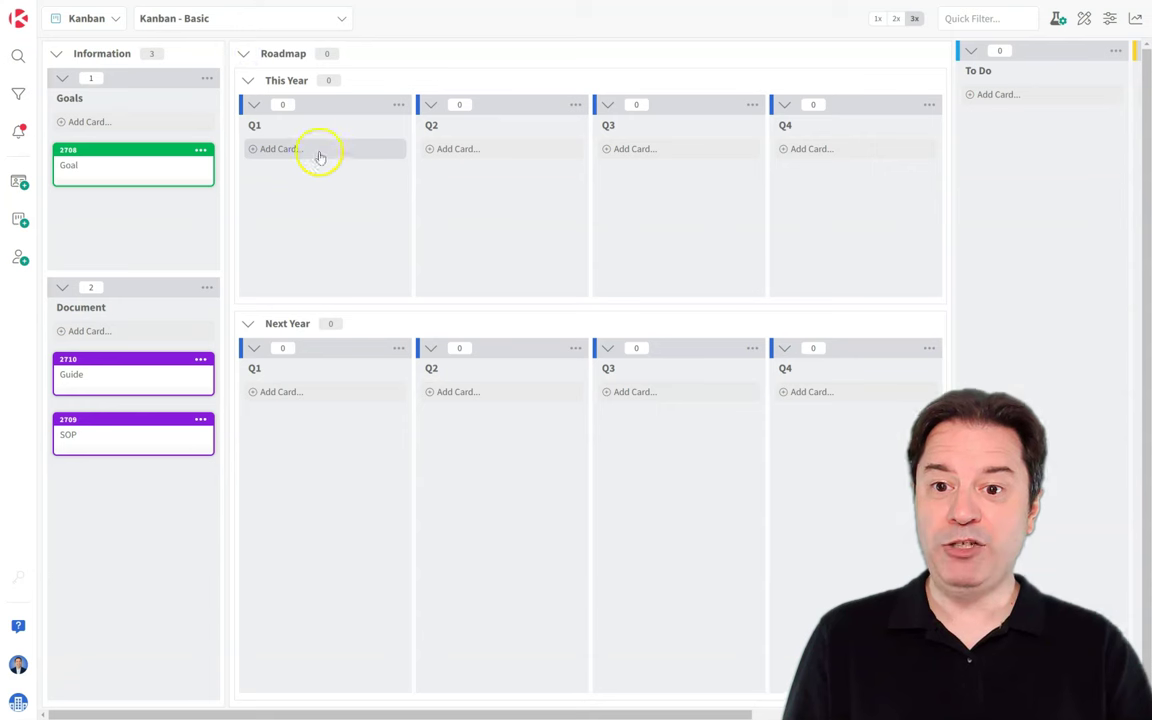
Step: Add a card titled Objective to Q1 of This Year and open it for editing
{"action": "left_click", "coordinate": [319, 152]}
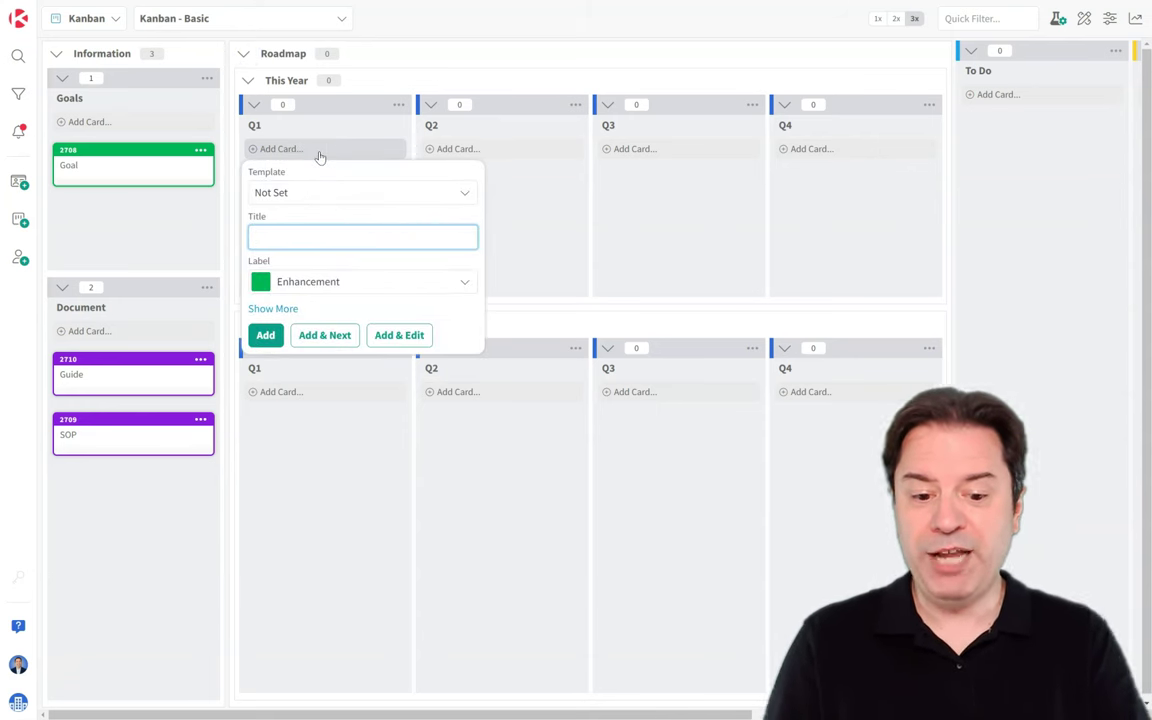
{"action": "type", "text": "Objective"}
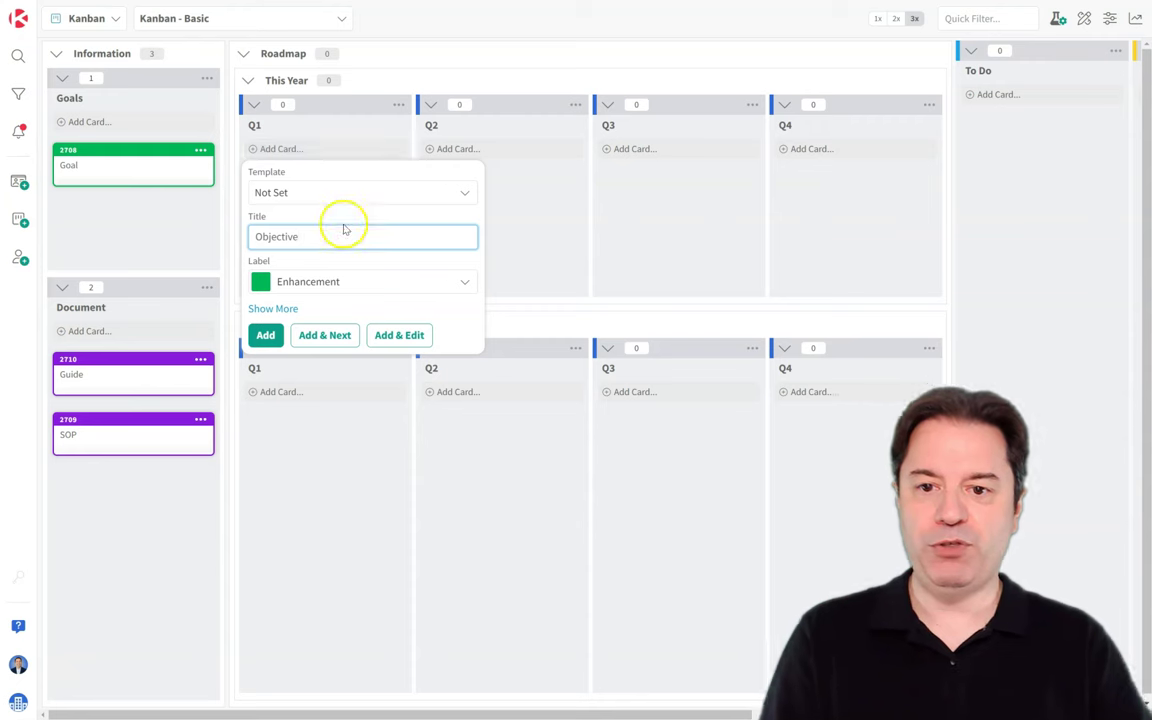
{"action": "left_click", "coordinate": [397, 338]}
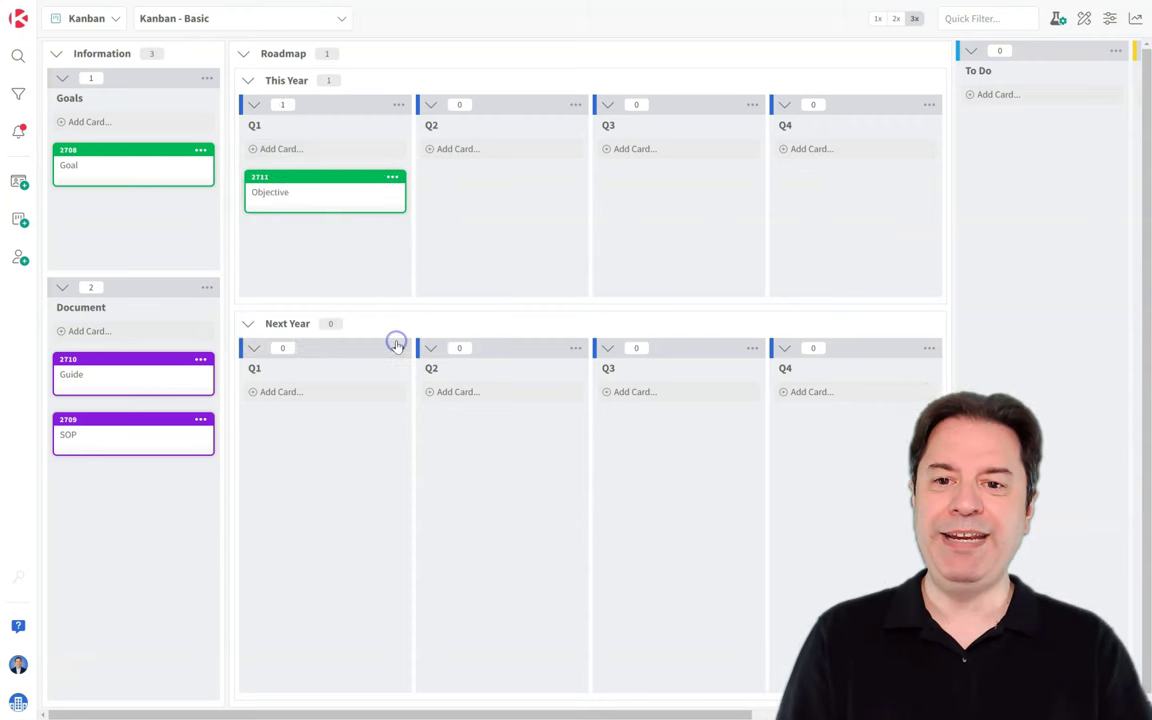
Step: Link the Goal card from the current board to the Objective card
{"action": "left_click", "coordinate": [84, 273]}
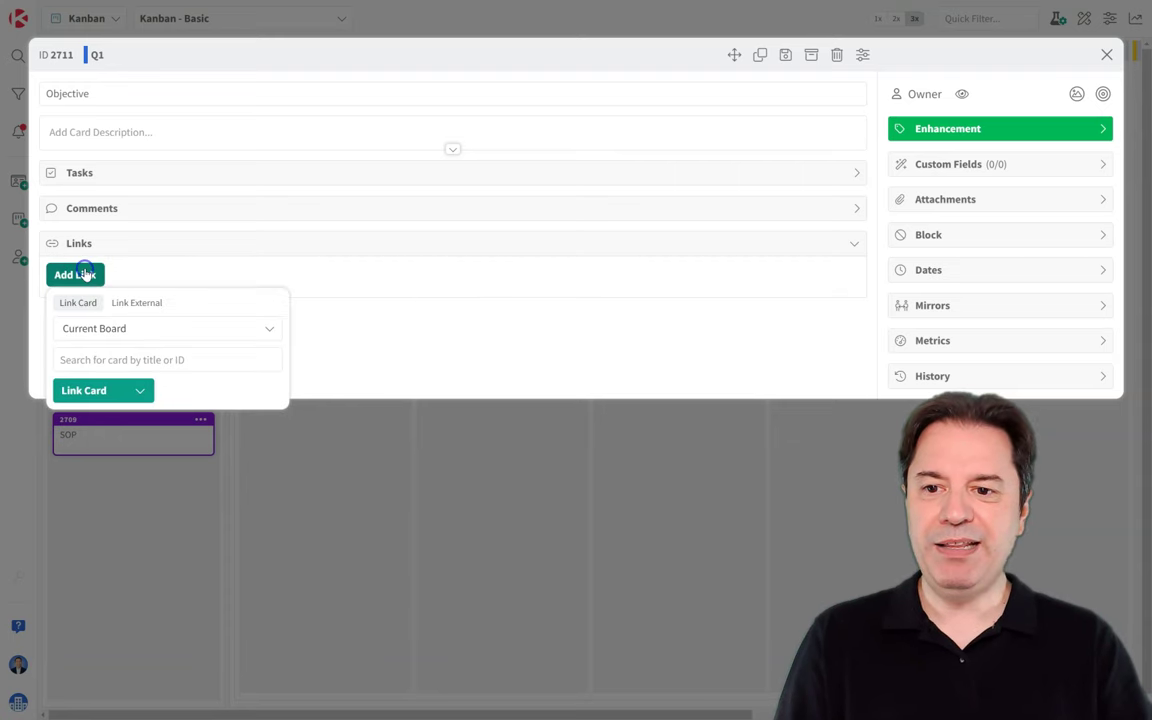
{"action": "left_click", "coordinate": [100, 359]}
{"action": "left_click", "coordinate": [113, 517]}
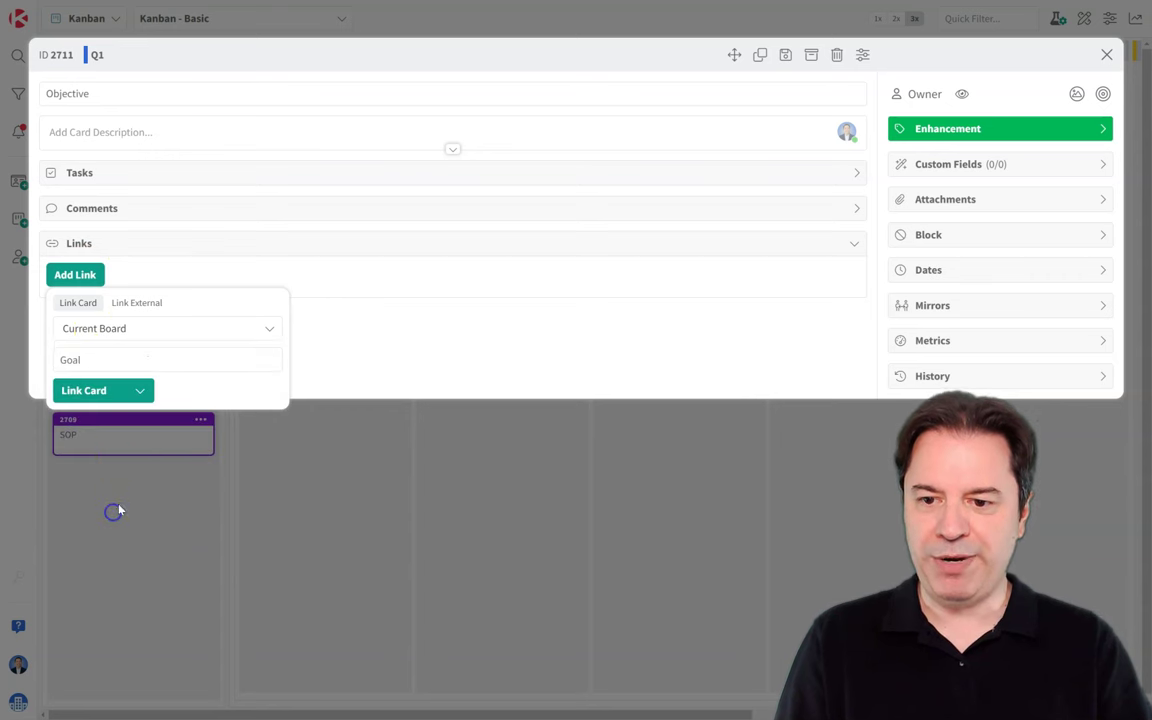
{"action": "left_click", "coordinate": [125, 391]}
{"action": "left_click", "coordinate": [135, 421]}
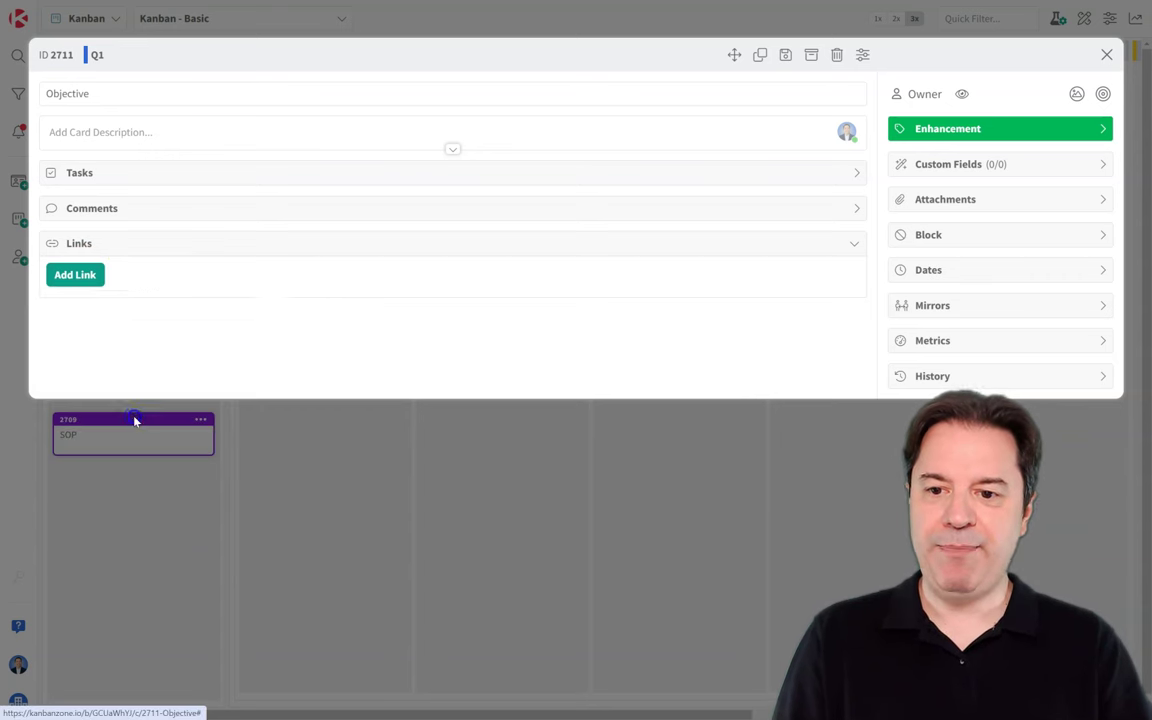
Step: Close the Objective card, open the board for editing and add a horizontal layout between the Roadmap layout and the To Do column
{"action": "left_click", "coordinate": [1108, 55]}
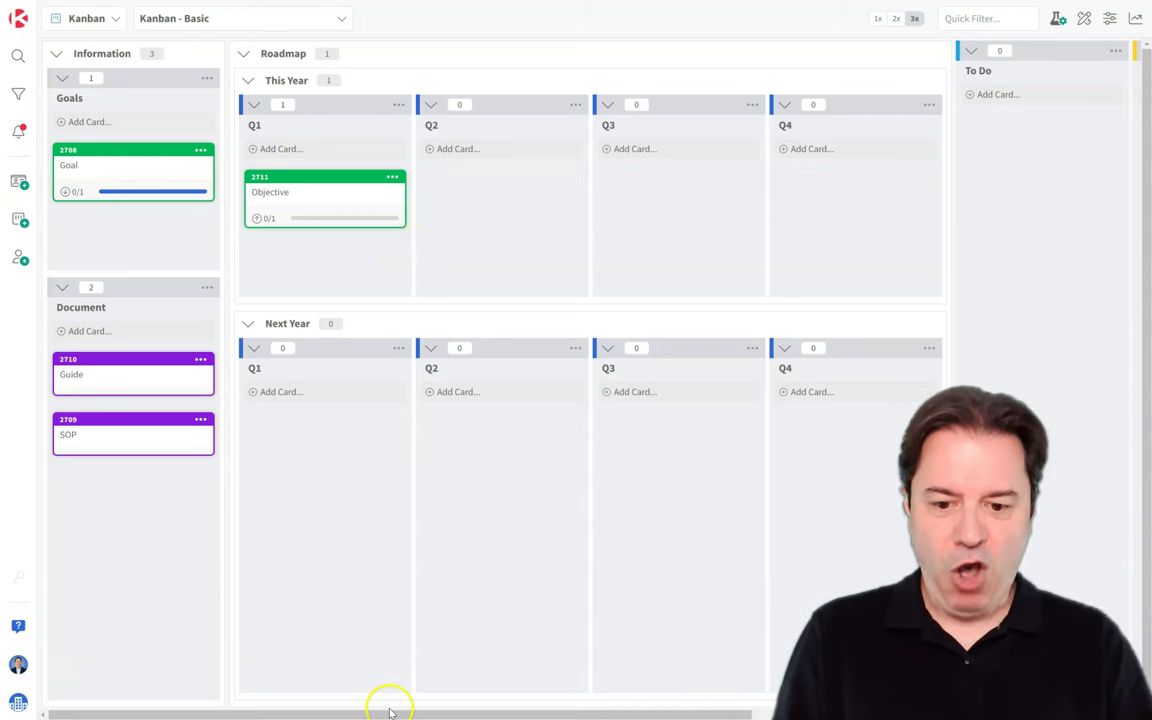
{"action": "left_click_drag", "start_coordinate": [388, 712], "coordinate": [790, 712]}
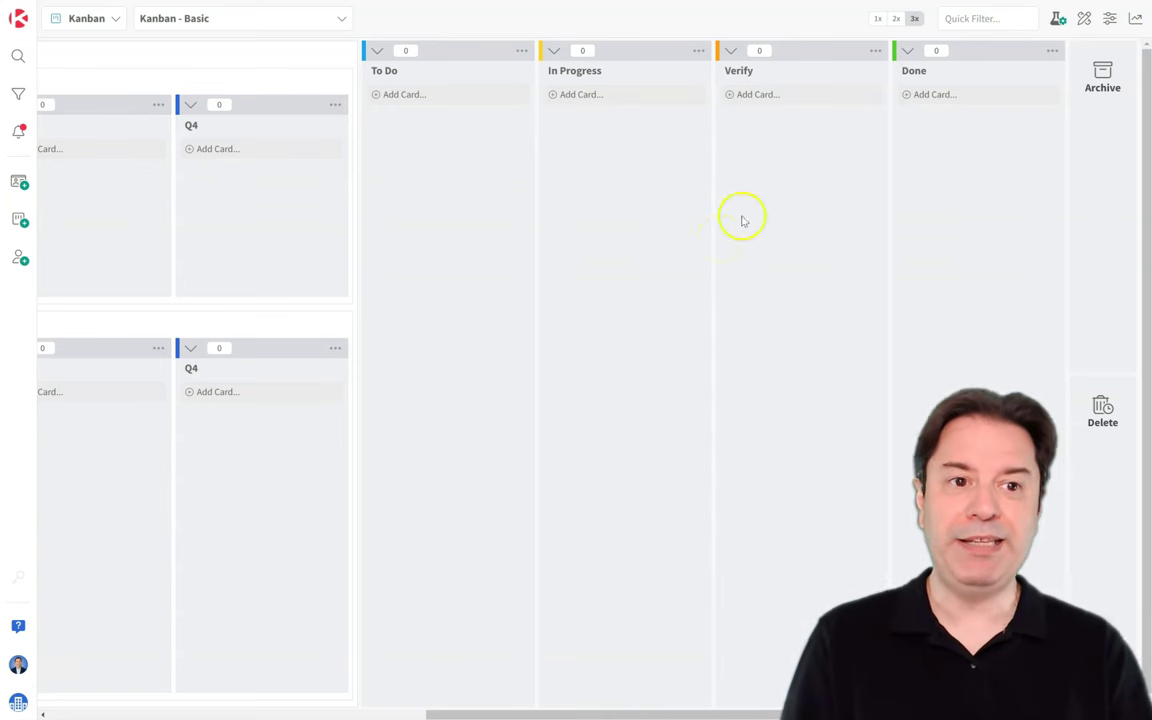
{"action": "left_click", "coordinate": [1084, 20]}
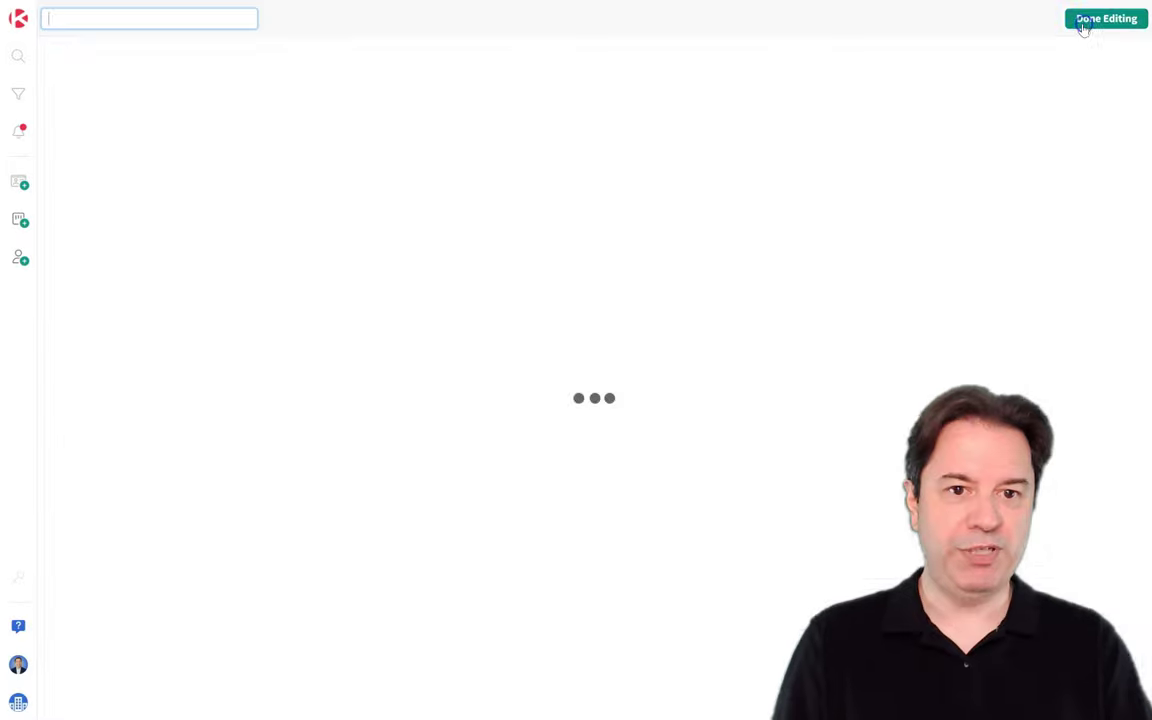
{"action": "left_click_drag", "start_coordinate": [321, 712], "coordinate": [763, 712]}
{"action": "left_click", "coordinate": [430, 58]}
{"action": "left_click", "coordinate": [375, 254]}
Step: Move the To Do, In Progress, Verify and Done columns, in that order, into the new horizontal layout
{"action": "left_click_drag", "start_coordinate": [711, 57], "coordinate": [573, 248]}
{"action": "left_click_drag", "start_coordinate": [815, 67], "coordinate": [802, 250]}
{"action": "left_click_drag", "start_coordinate": [1036, 58], "coordinate": [930, 260]}
{"action": "left_click_drag", "start_coordinate": [580, 712], "coordinate": [630, 712]}
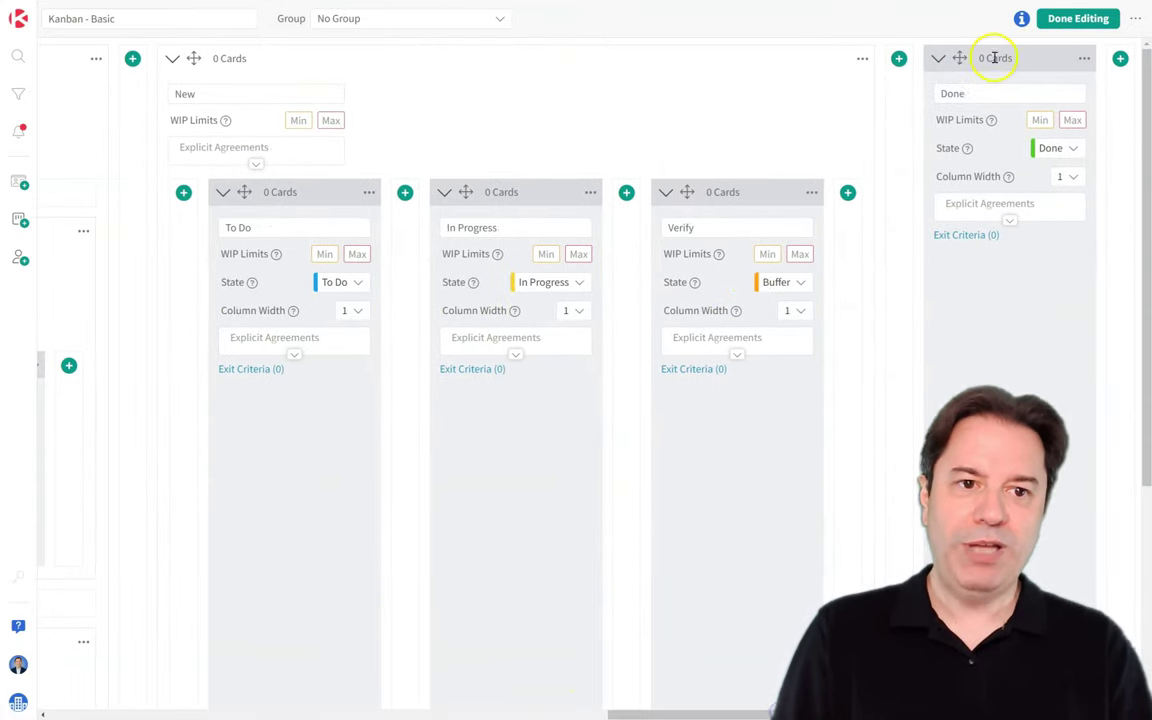
{"action": "scroll", "coordinate": [960, 57], "scroll_direction": "left", "scroll_amount": 1}
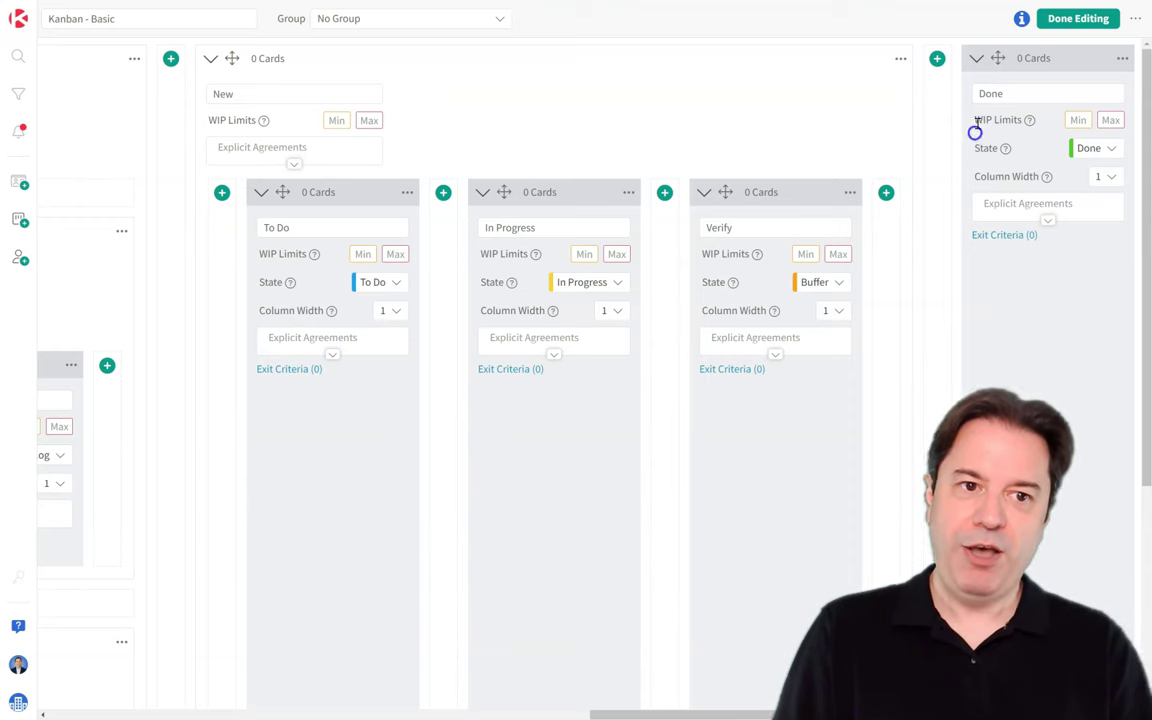
{"action": "left_click_drag", "start_coordinate": [998, 58], "coordinate": [938, 242]}
Step: Rename the layout holding the four process columns as Workflow and finish editing the board
{"action": "double_click", "coordinate": [247, 93]}
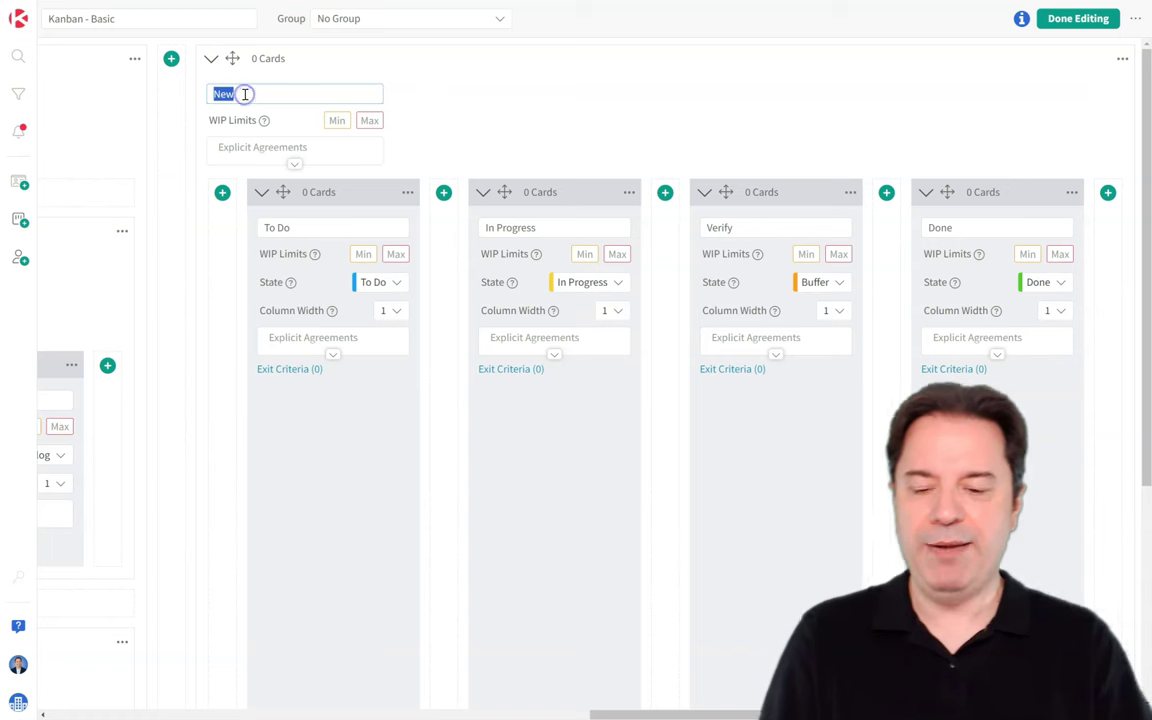
{"action": "type", "text": "Work"}
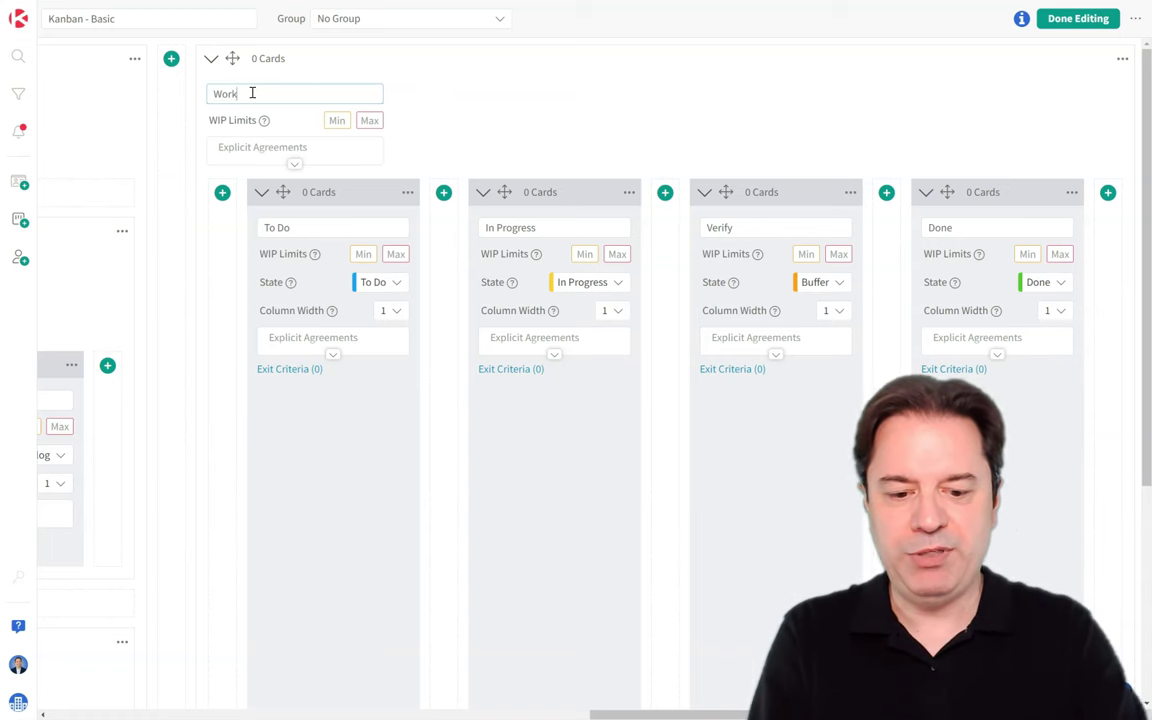
{"action": "type", "text": "flow"}
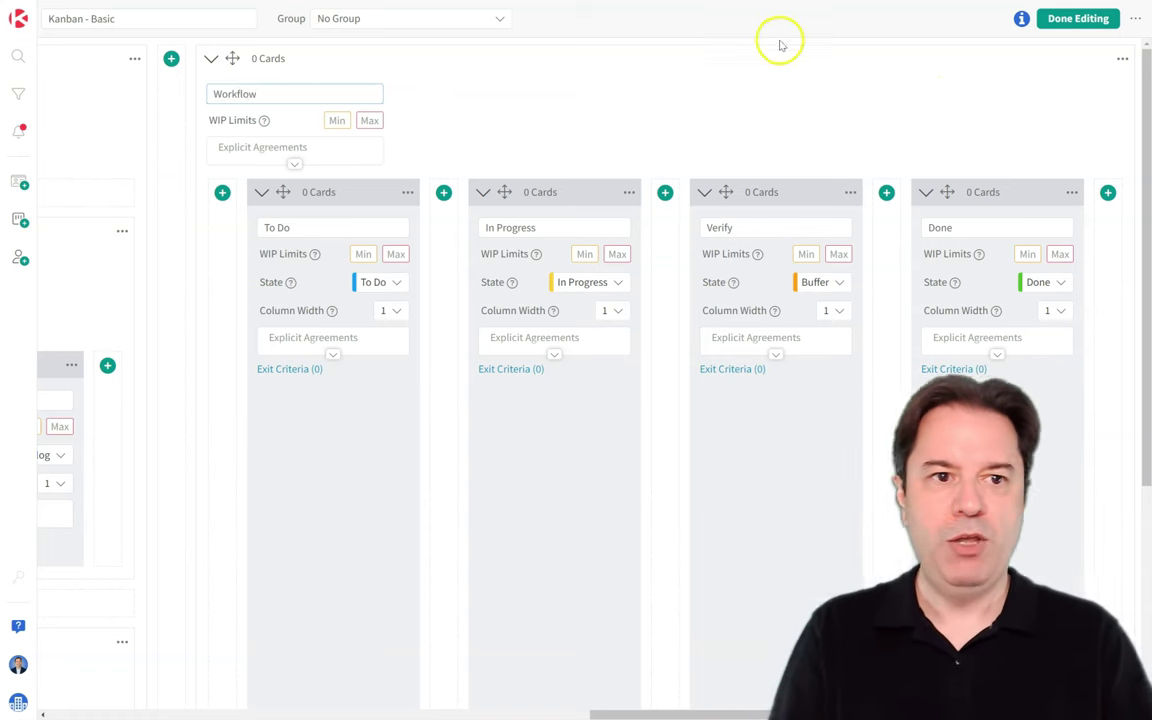
{"action": "left_click", "coordinate": [1070, 18]}
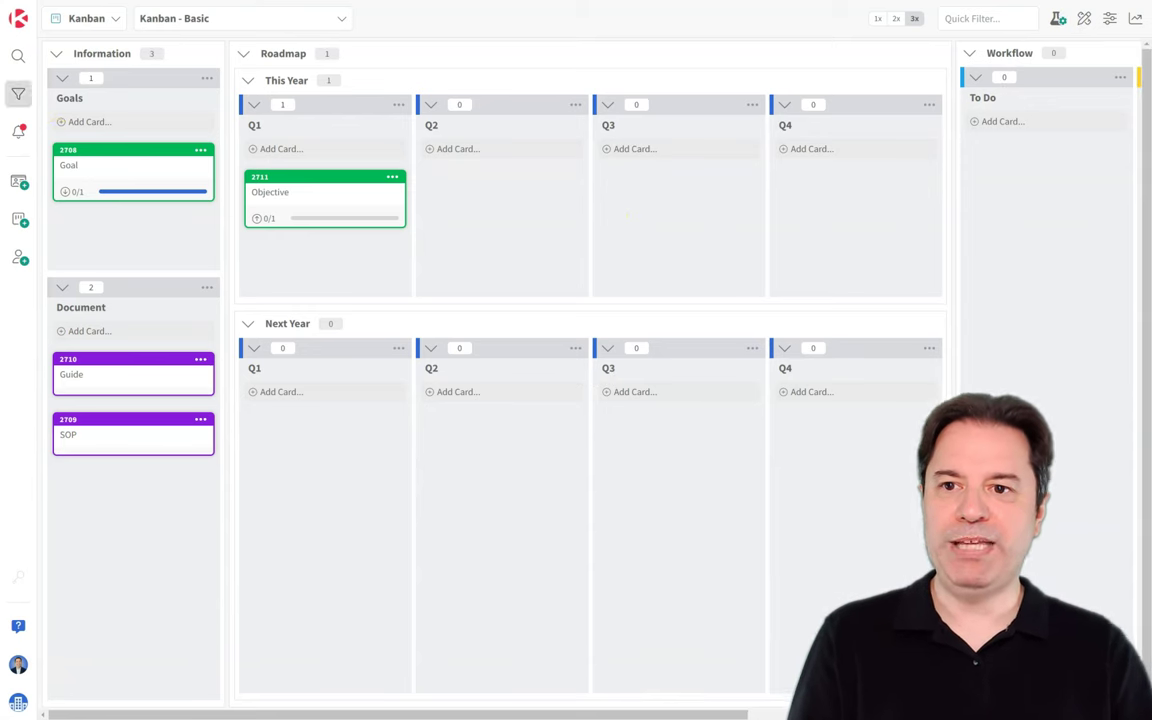
Step: Collapse the Information, Roadmap and Workflow layouts and expand all three again
{"action": "left_click", "coordinate": [57, 55]}
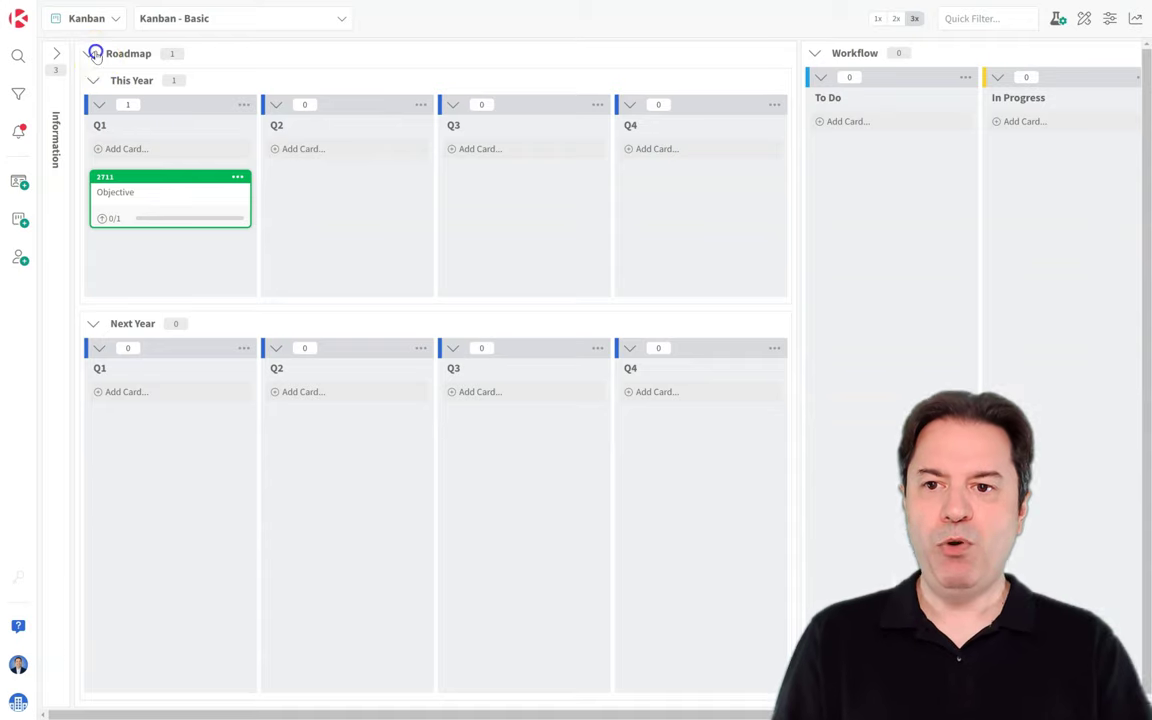
{"action": "left_click", "coordinate": [94, 53]}
{"action": "left_click", "coordinate": [120, 55]}
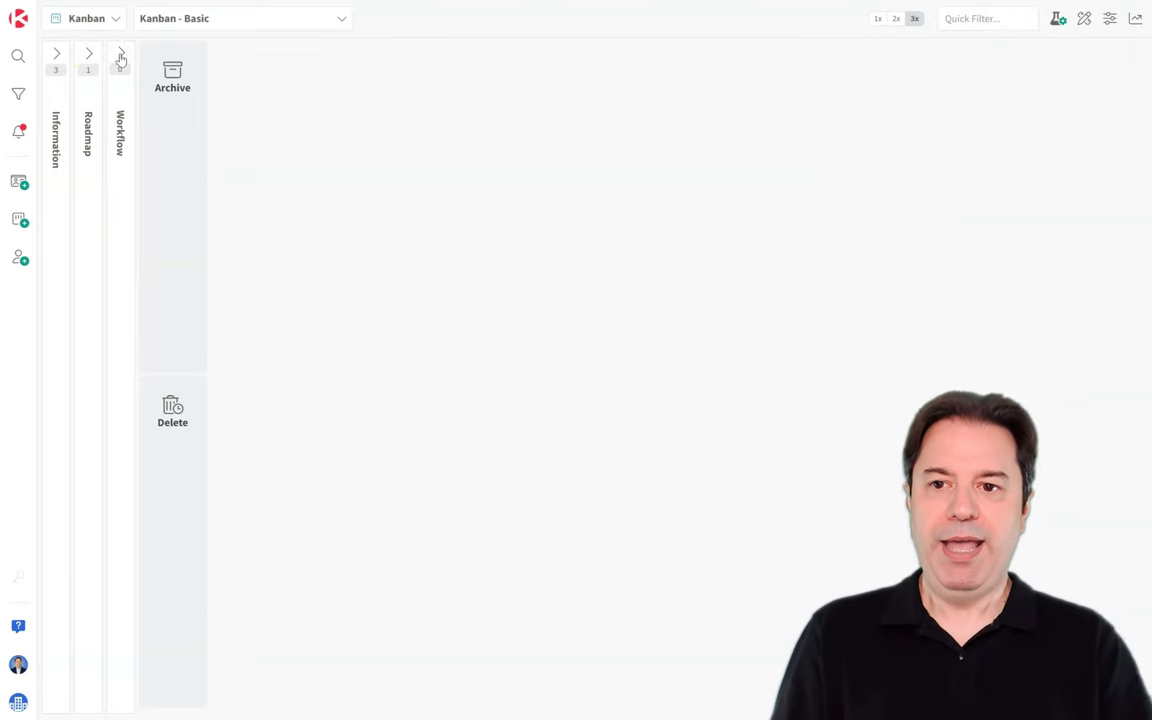
{"action": "left_click", "coordinate": [120, 55]}
{"action": "left_click", "coordinate": [88, 53]}
{"action": "left_click", "coordinate": [56, 53]}
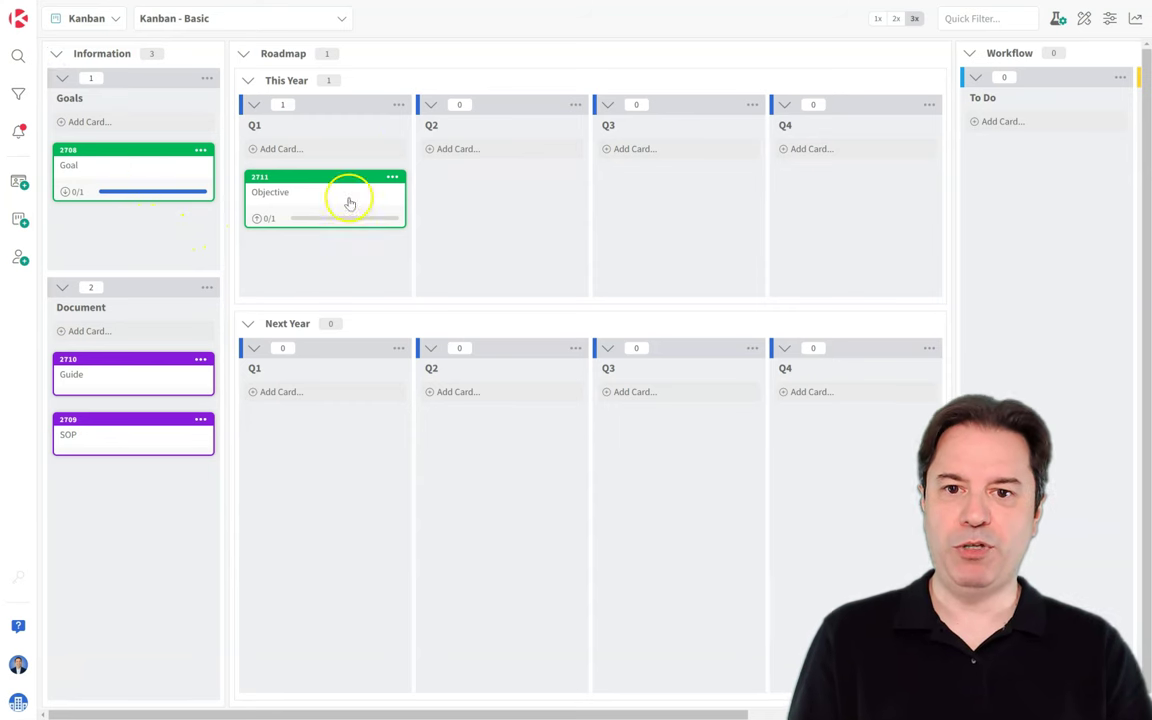
Step: Collapse the Q2, Q3 and Q4 columns of This Year and the whole Next Year layout
{"action": "left_click", "coordinate": [434, 106]}
{"action": "left_click", "coordinate": [463, 104]}
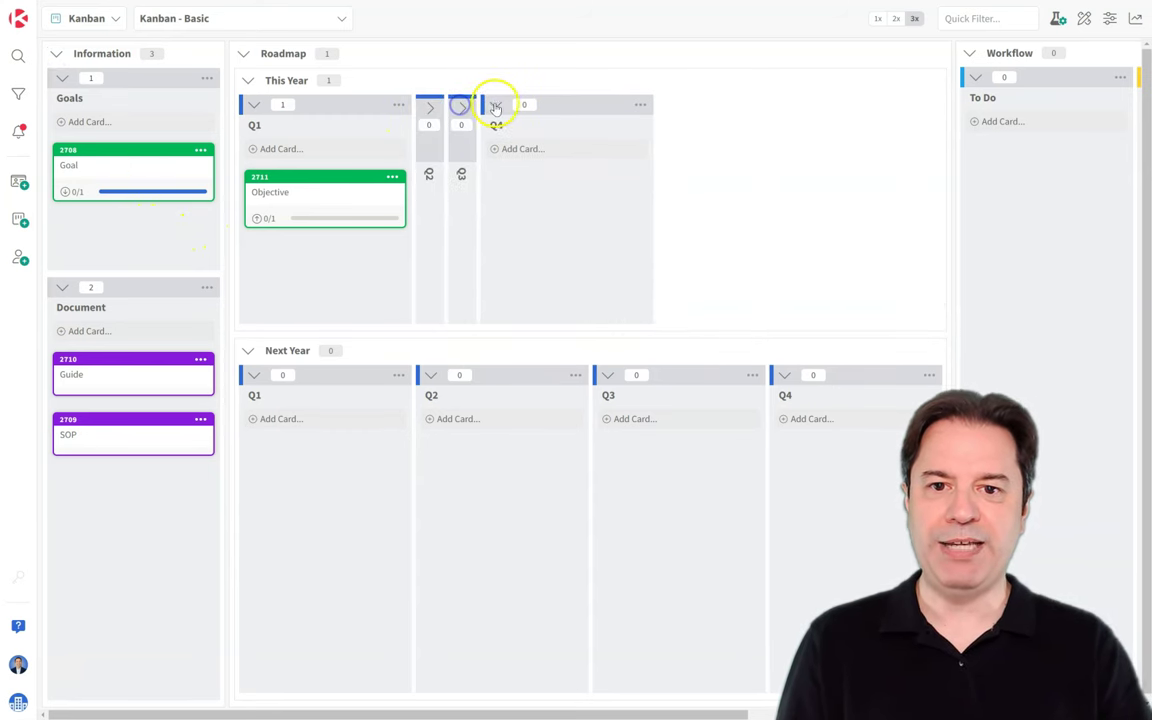
{"action": "left_click", "coordinate": [496, 104]}
{"action": "left_click", "coordinate": [249, 349]}
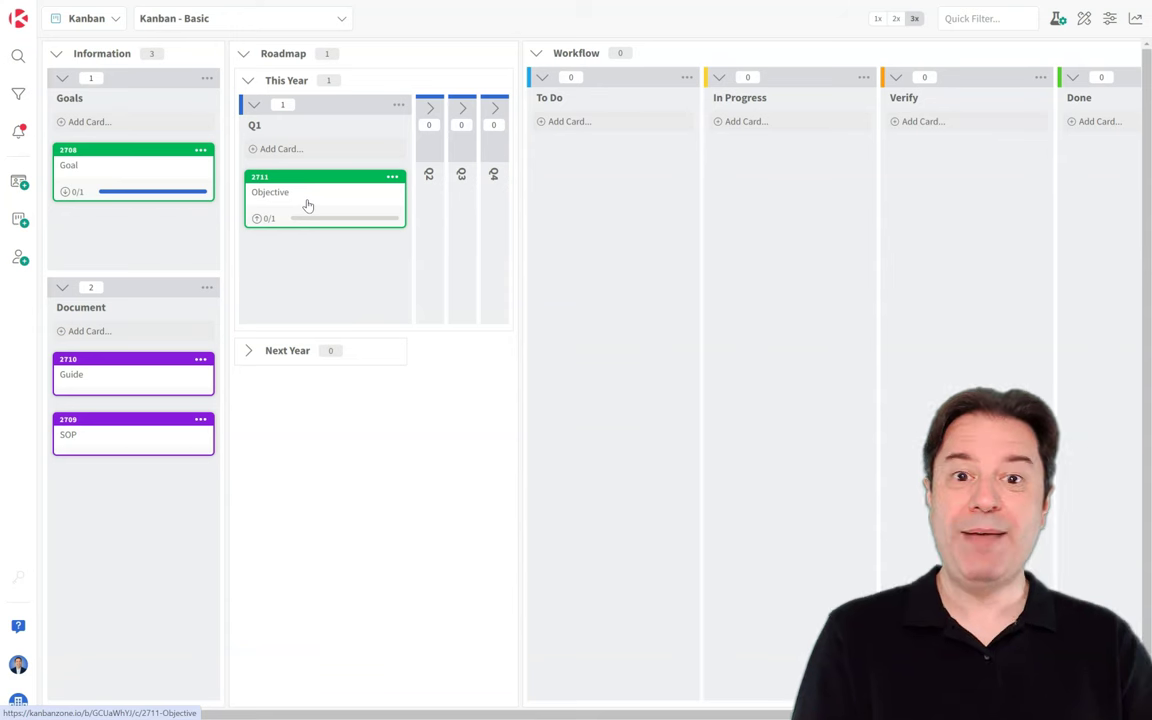
Step: Move the Objective card from Q1 of This Year to To Do, and from there on to Verify
{"action": "left_click_drag", "start_coordinate": [304, 205], "coordinate": [312, 200]}
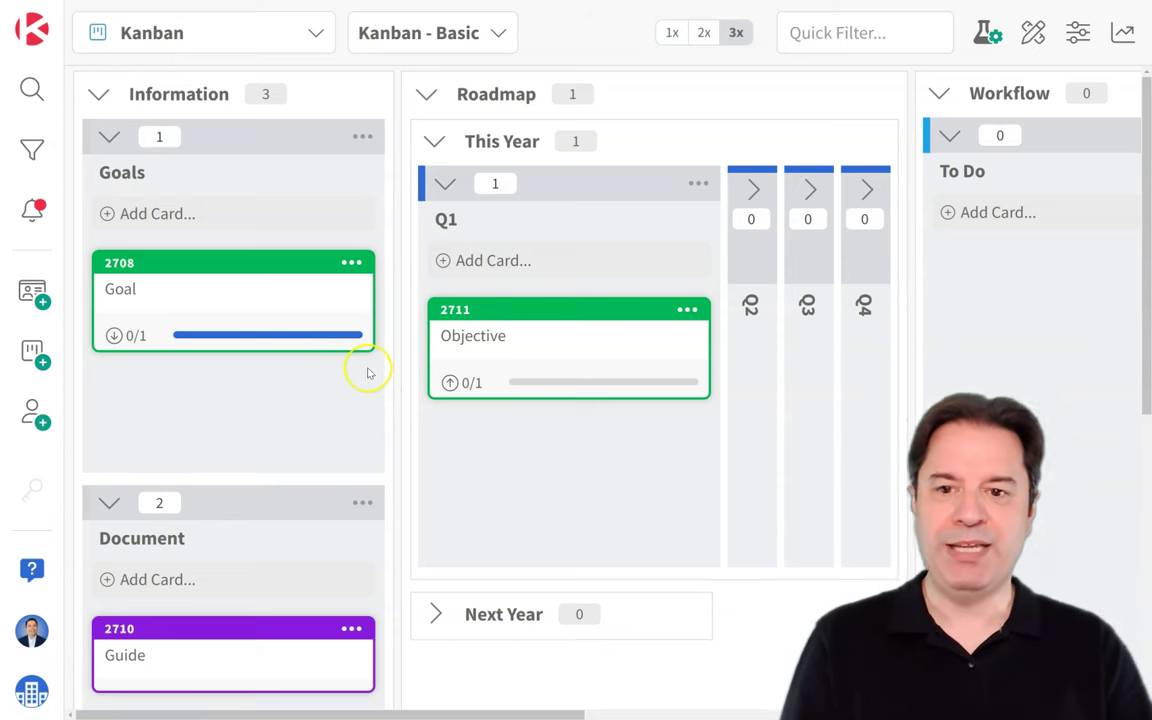
{"action": "key", "text": "ctrl+minus"}
{"action": "key", "text": "ctrl+minus"}
{"action": "key", "text": "ctrl+minus"}
{"action": "key", "text": "ctrl+minus"}
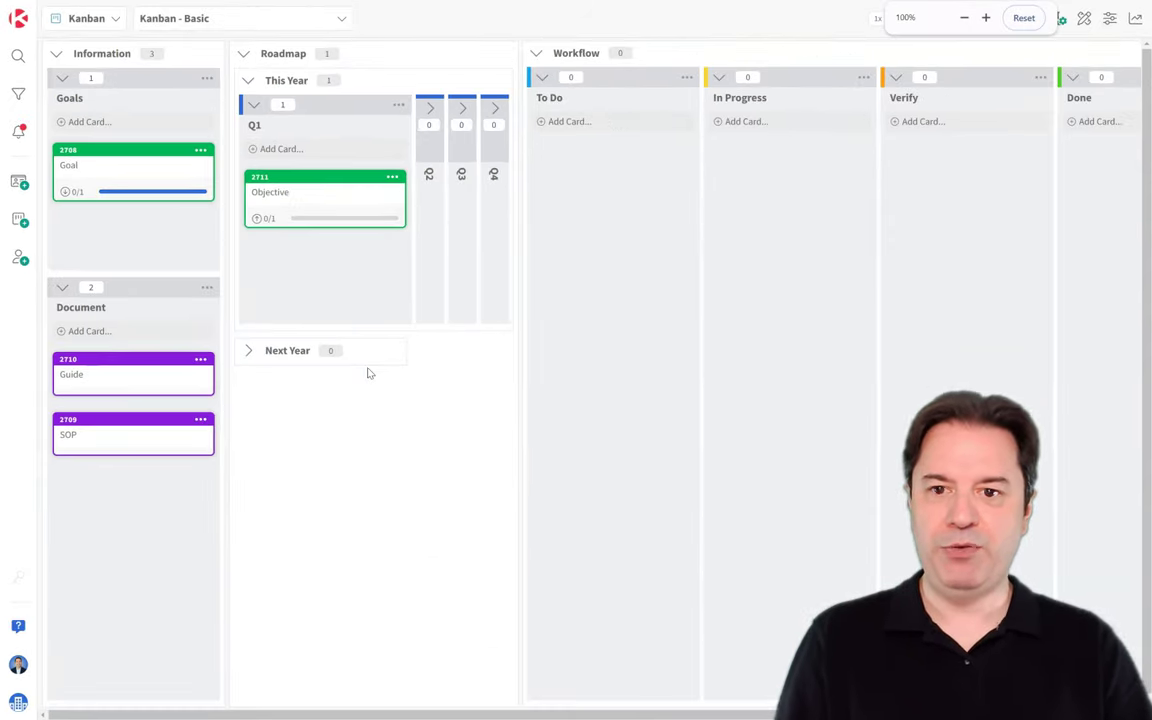
{"action": "left_click_drag", "start_coordinate": [257, 206], "coordinate": [617, 220]}
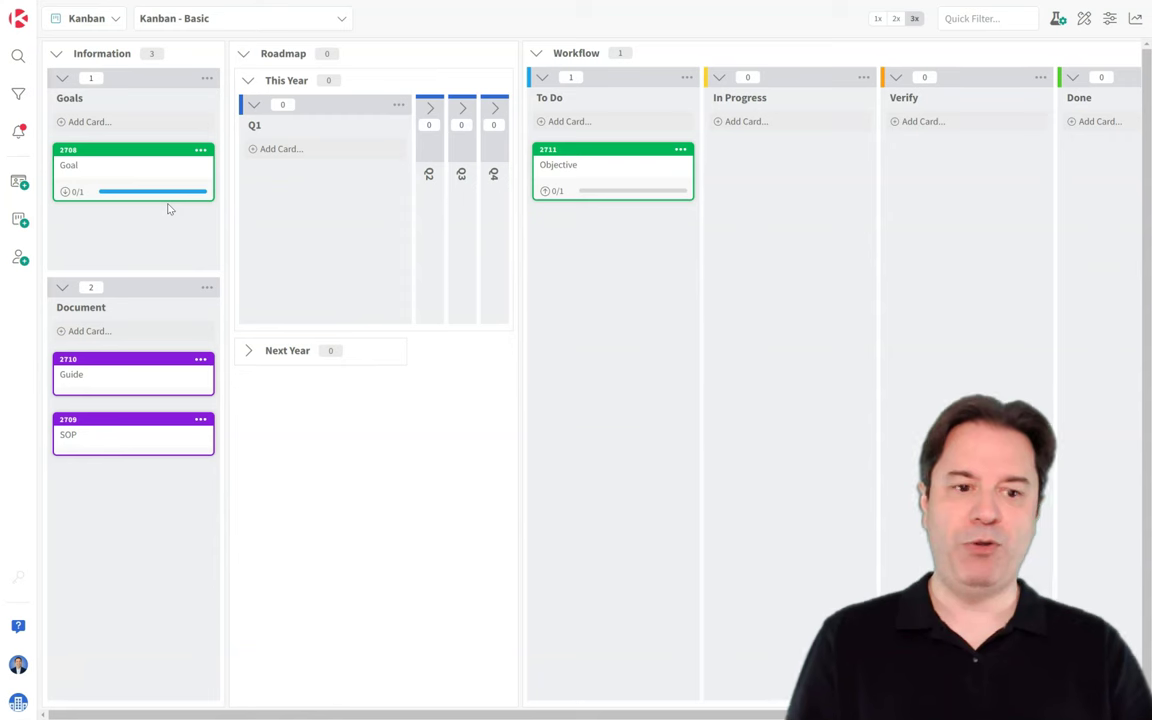
{"action": "left_click_drag", "start_coordinate": [640, 175], "coordinate": [922, 190]}
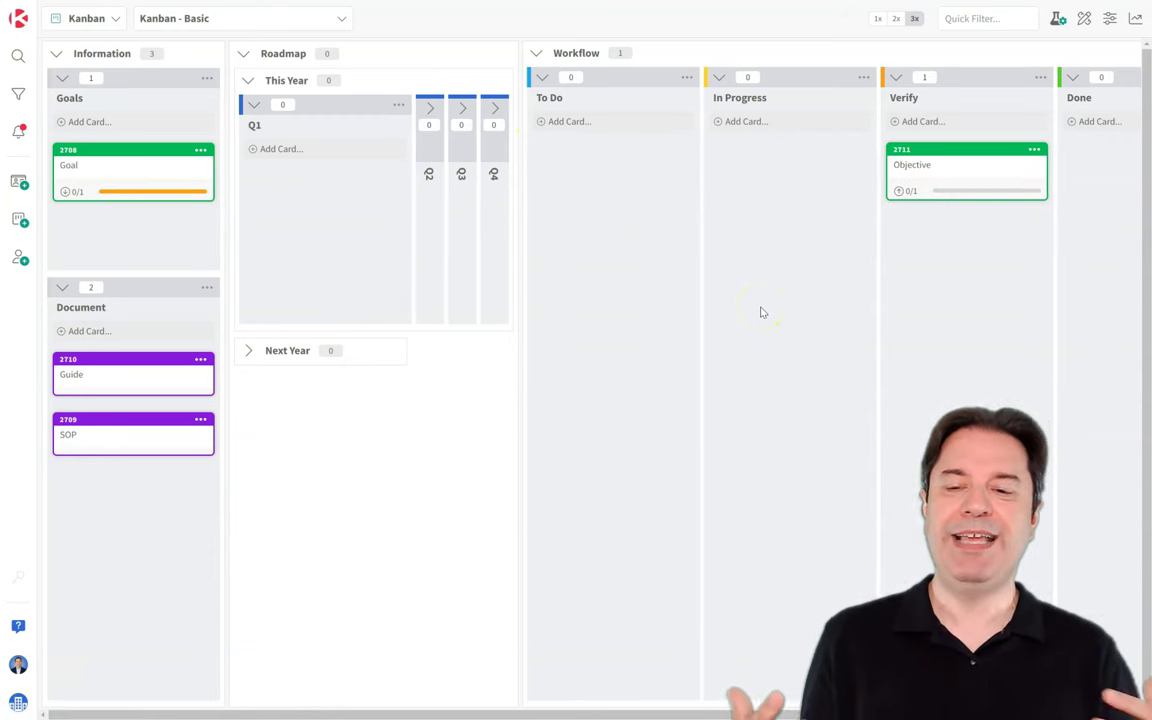
Step: Collapse the Roadmap layout, move the Objective card from Verify to Done and expand Roadmap again
{"action": "left_click", "coordinate": [243, 53]}
{"action": "left_click_drag", "start_coordinate": [744, 174], "coordinate": [823, 180]}
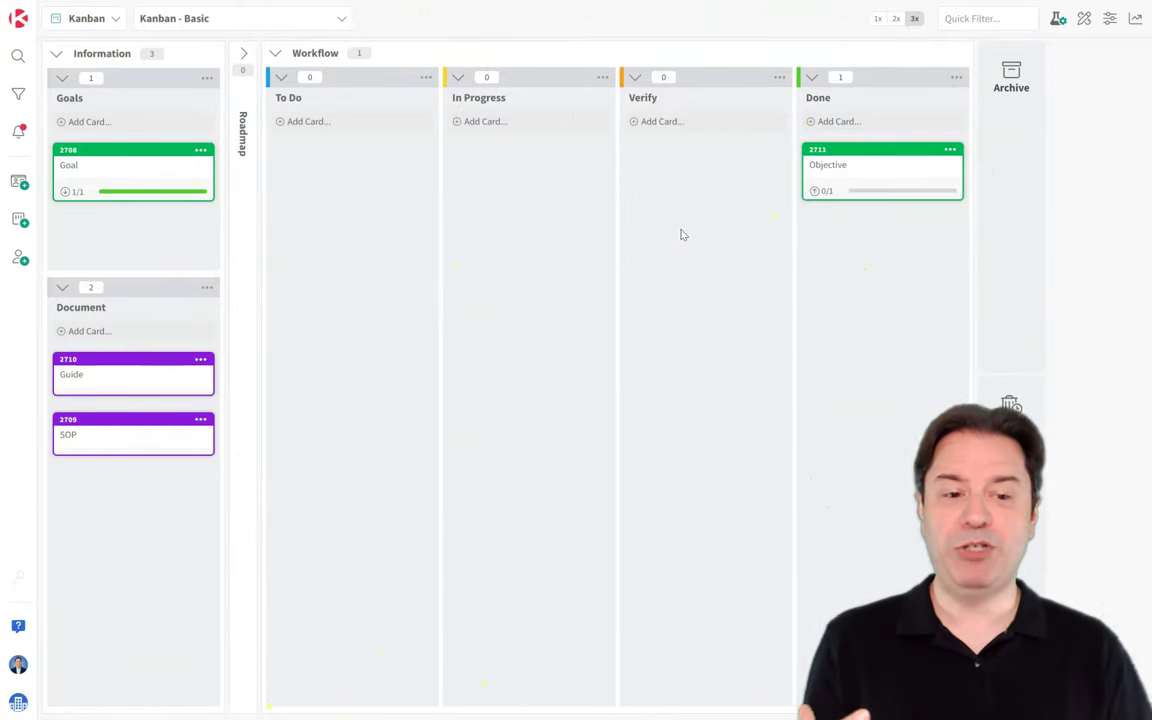
{"action": "left_click", "coordinate": [243, 54]}
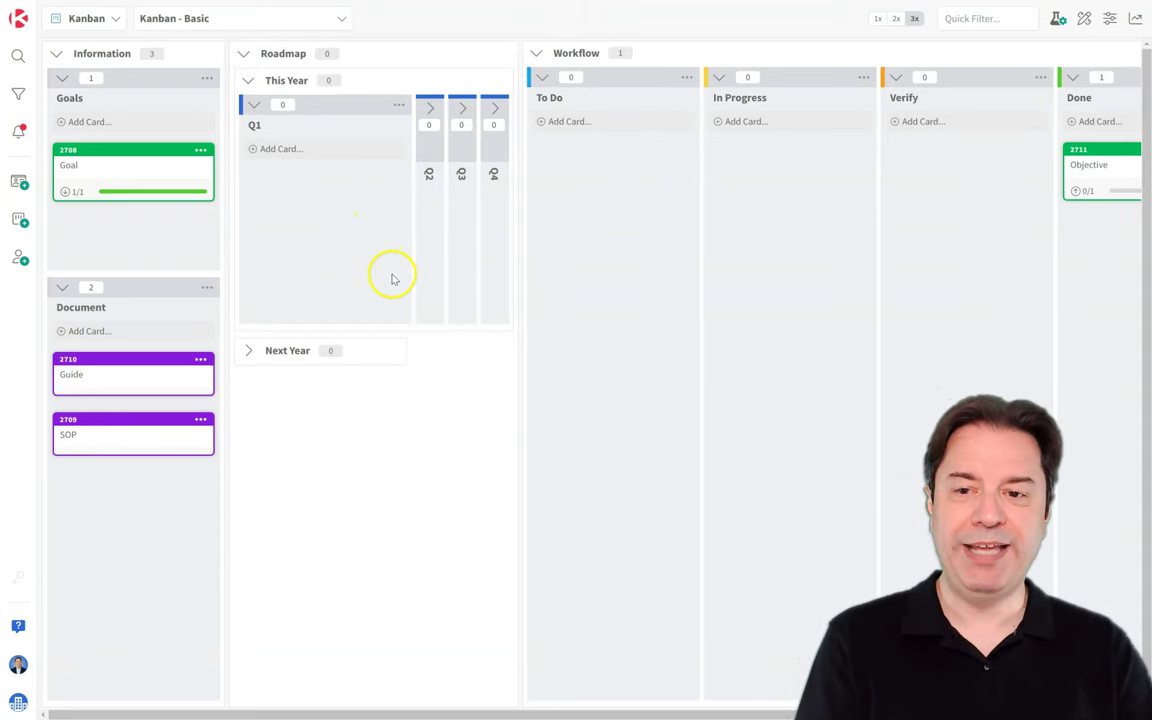
Step: Expand the Next Year layout and collapse its Q2, Q3 and Q4 columns
{"action": "left_click", "coordinate": [271, 342]}
{"action": "left_click", "coordinate": [435, 374]}
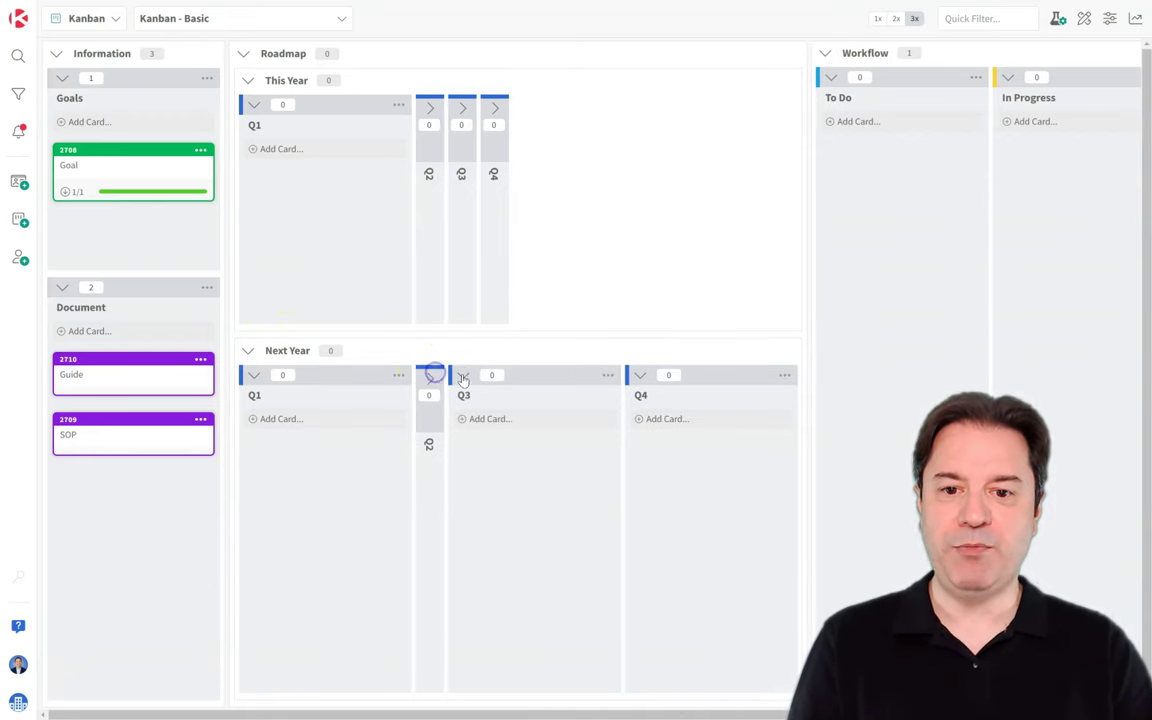
{"action": "left_click", "coordinate": [462, 375]}
{"action": "left_click", "coordinate": [494, 375]}
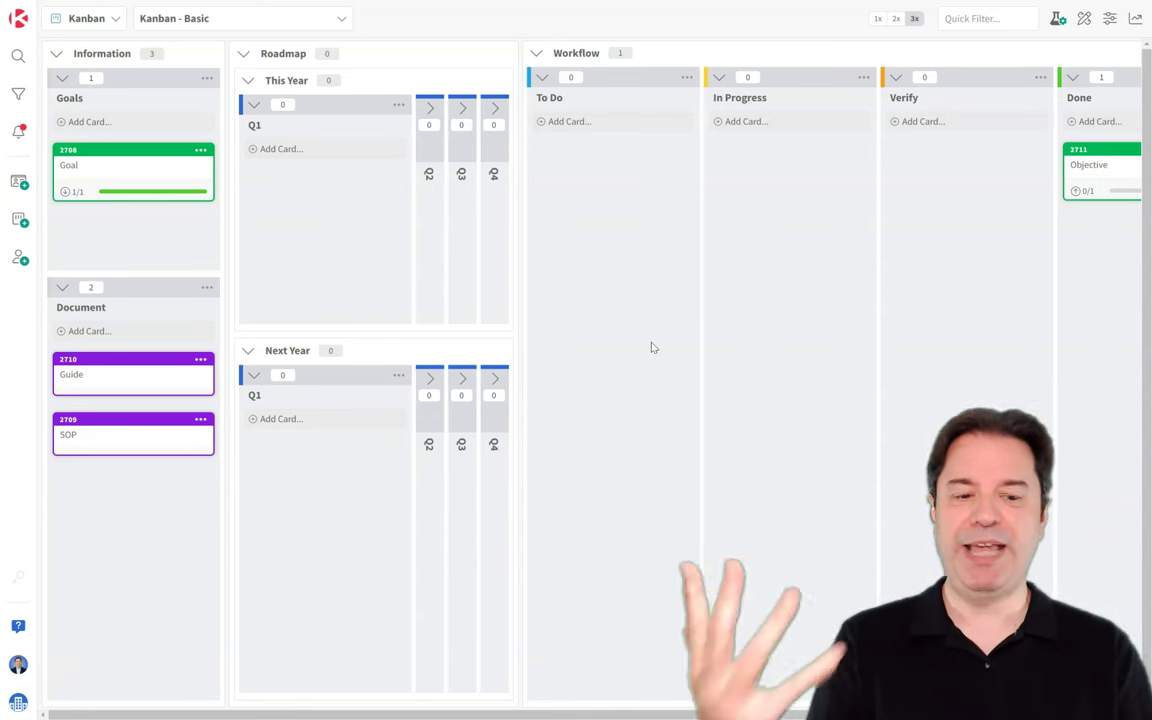
{"action": "left_click", "coordinate": [636, 347]}
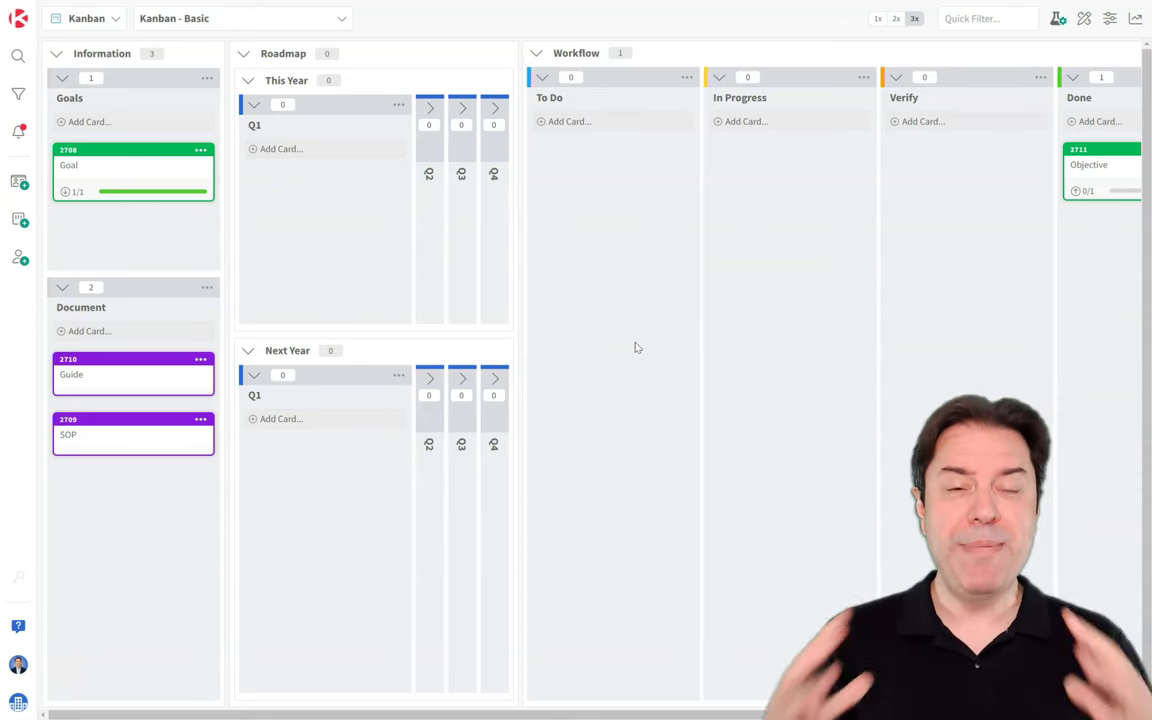
Step: Open the Kanban - Basic board for editing
{"action": "left_click", "coordinate": [1083, 20]}
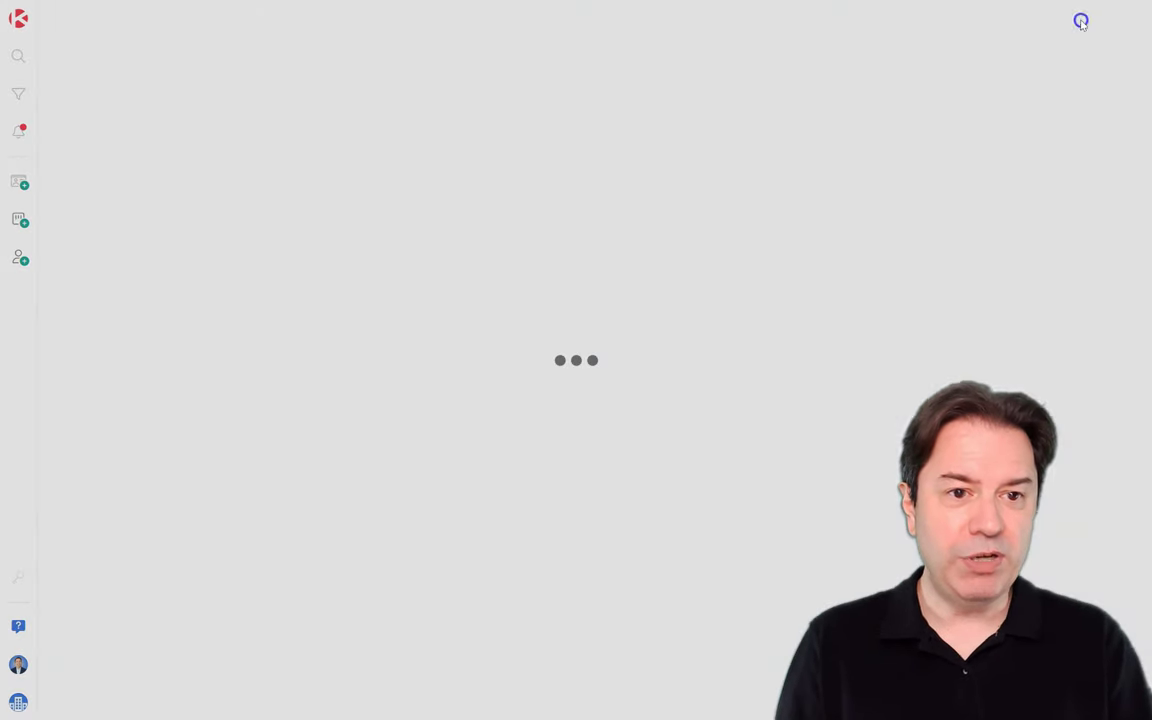